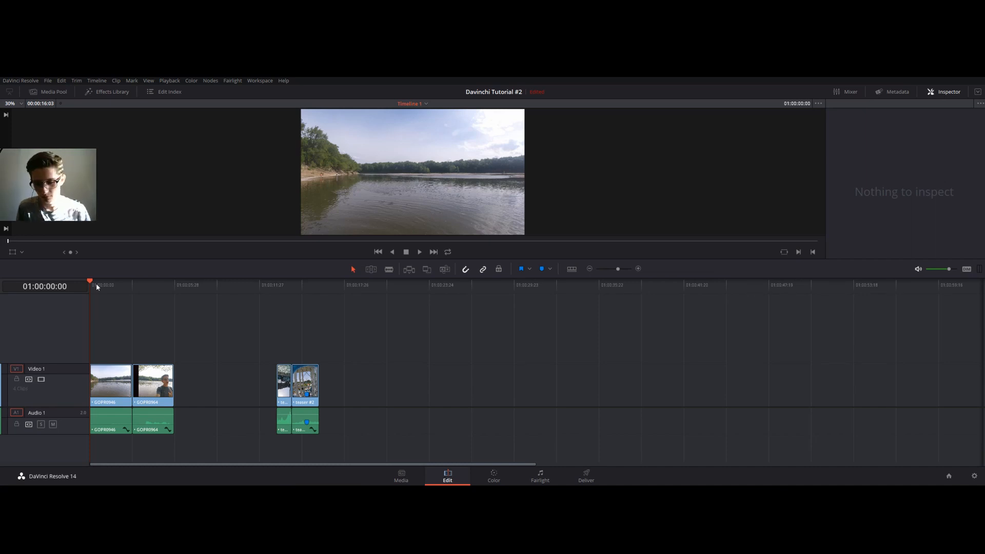
# Scrub through the first clip and step frame by frame toward its cut to the second clip
pyautogui.moveTo(93, 284)
pyautogui.mouseDown()
pyautogui.moveTo(128, 283)
pyautogui.moveTo(90, 285)
pyautogui.mouseUp()
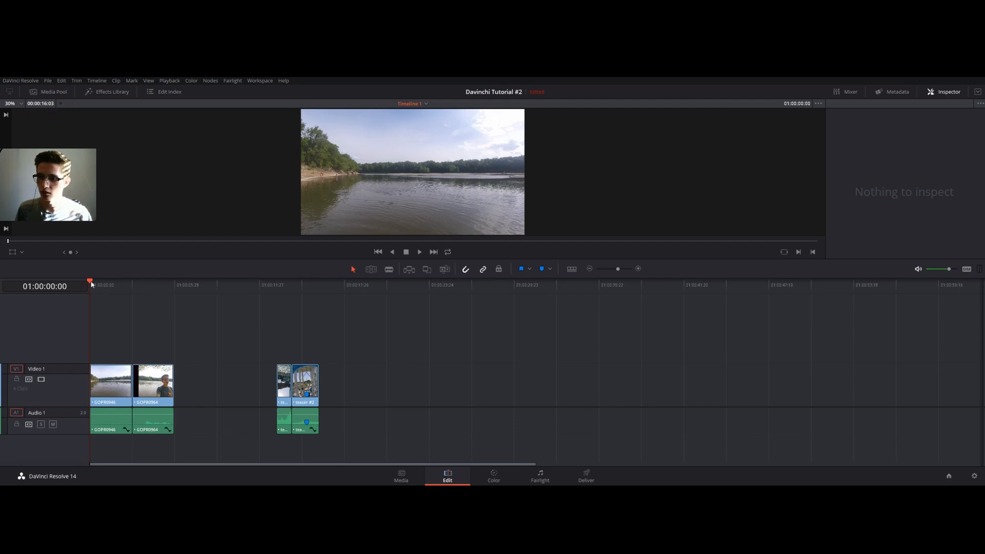
pyautogui.moveTo(91, 283); pyautogui.dragTo(125, 286)
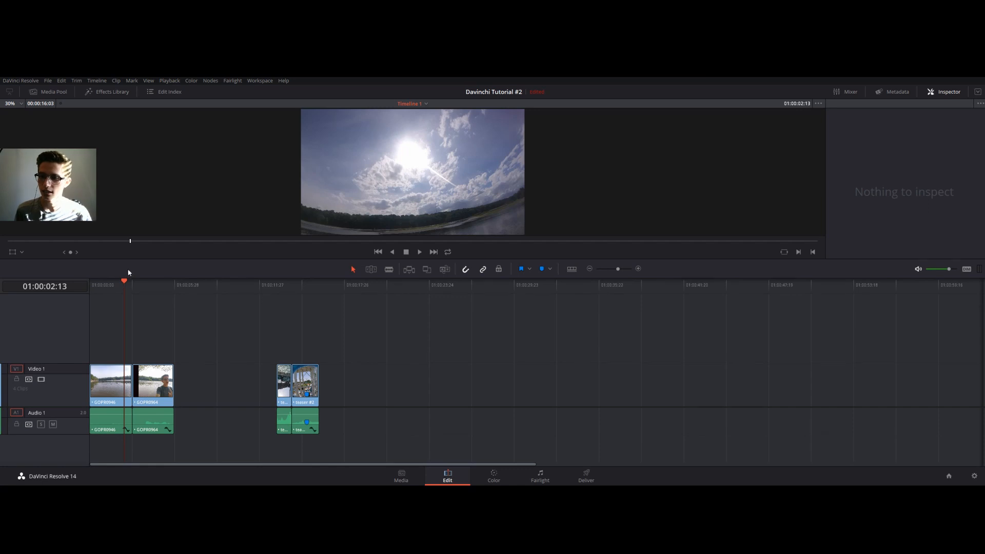
pyautogui.click(132, 244)
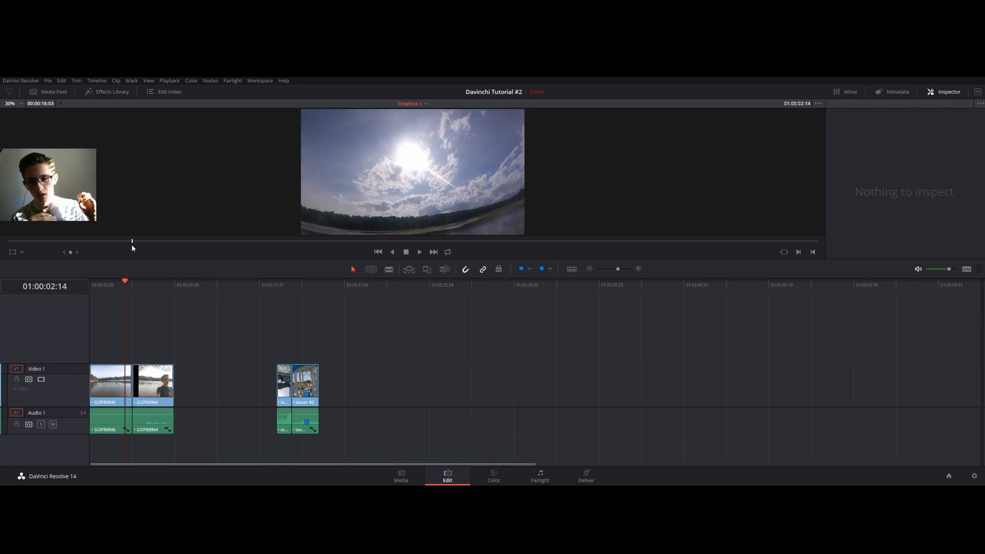
pyautogui.press('Right')
pyautogui.press('Right')
pyautogui.press('Right')
pyautogui.press('Right')
pyautogui.press('Right')
pyautogui.press('Right')
pyautogui.press('Right')
pyautogui.press('Right')
pyautogui.press('Right')
pyautogui.press('Right')
pyautogui.press('Right')
pyautogui.press('Right')
pyautogui.press('Right')
pyautogui.press('Right')
pyautogui.press('Right')
pyautogui.press('Right')
pyautogui.press('Right')
pyautogui.press('Right')
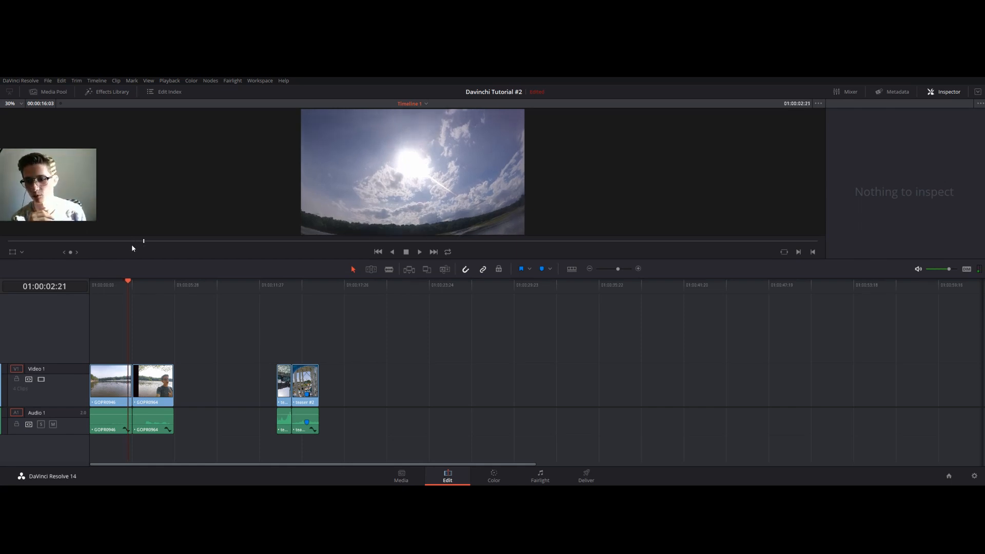
pyautogui.press('Right')
pyautogui.press('Right')
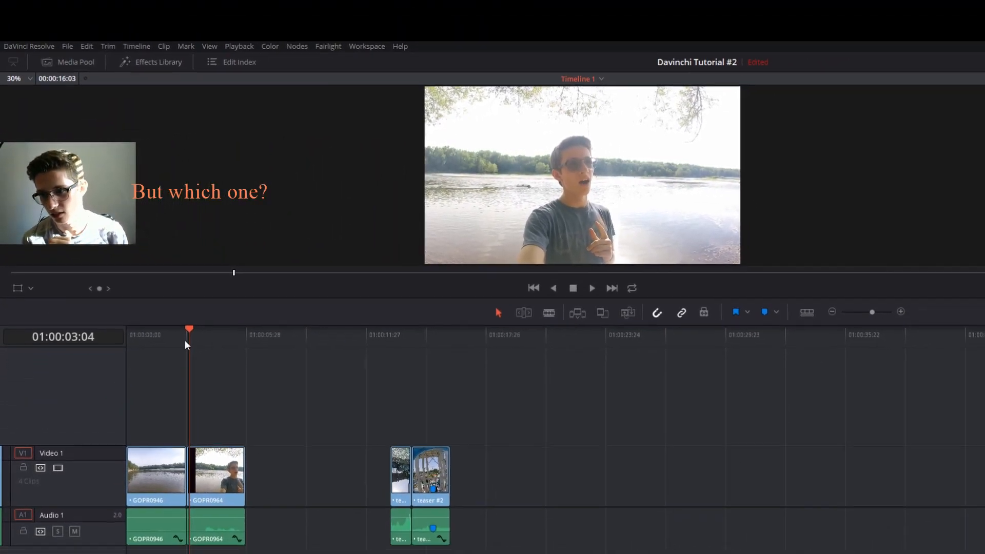
# Move the playhead to the third clip and step frame by frame to its cut with the fourth clip
pyautogui.click(290, 345)
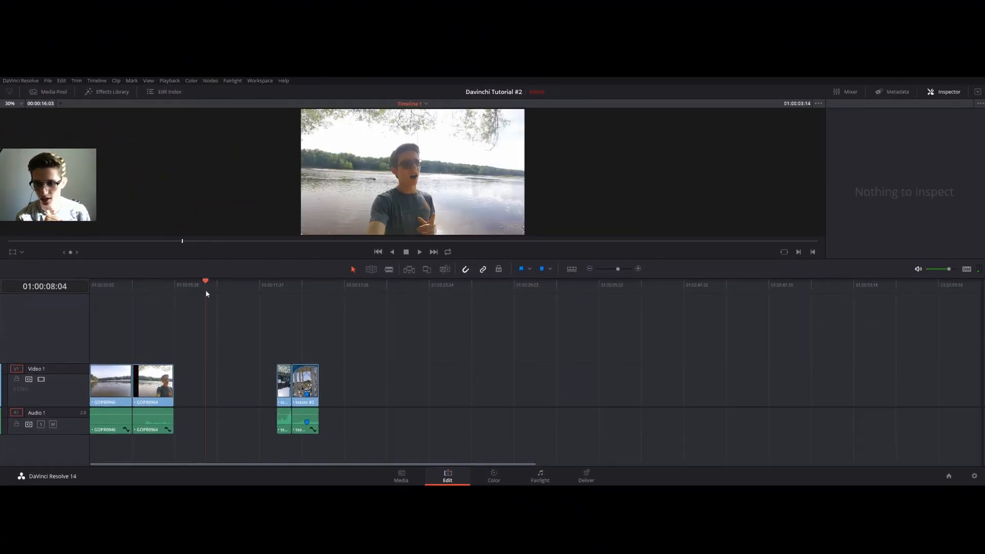
pyautogui.moveTo(206, 292); pyautogui.dragTo(282, 290)
pyautogui.press('Right')
pyautogui.press('Right')
pyautogui.press('Right')
pyautogui.press('Right')
pyautogui.press('Right')
pyautogui.press('Right')
pyautogui.press('Right')
pyautogui.press('Right')
pyautogui.press('Right')
pyautogui.press('Right')
pyautogui.press('Right')
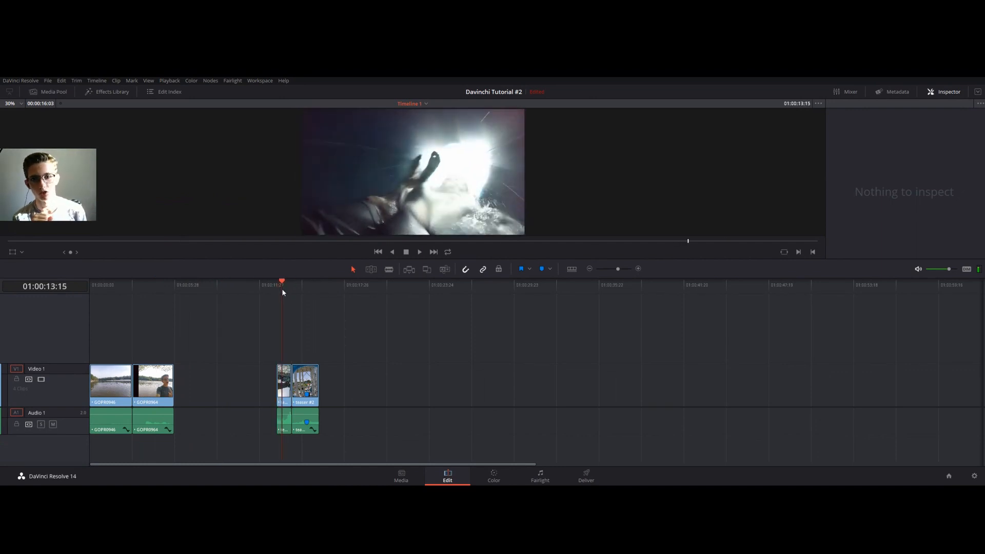
pyautogui.press('Right')
pyautogui.press('Right')
pyautogui.press('Right')
pyautogui.press('Right')
pyautogui.press('Right')
pyautogui.press('Right')
pyautogui.press('Right')
pyautogui.press('Right')
pyautogui.press('Right')
pyautogui.press('Right')
pyautogui.press('Right')
pyautogui.press('Right')
pyautogui.press('Right')
pyautogui.press('Right')
pyautogui.press('Right')
pyautogui.press('Right')
pyautogui.press('Right')
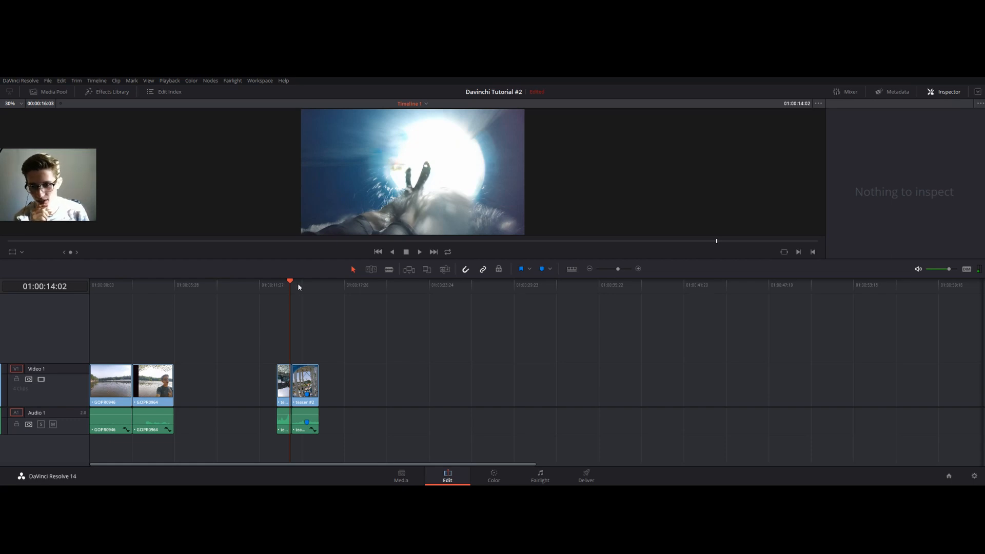
pyautogui.click(293, 282)
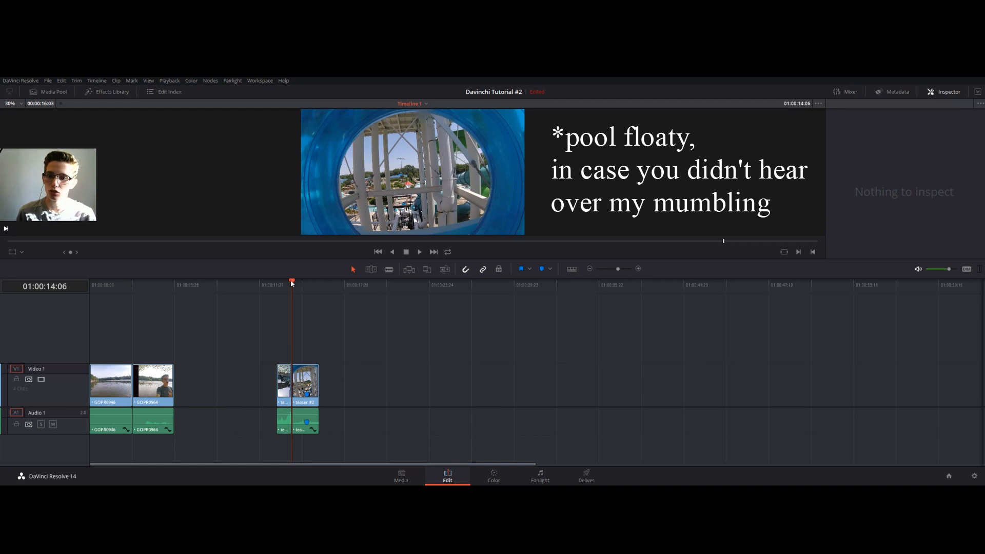
# On the Color page, apply the grade of still 1.1.1 to clip 01 and the grade of still 1.2.1 to clip 02
pyautogui.moveTo(292, 283); pyautogui.dragTo(86, 303)
pyautogui.click(493, 476)
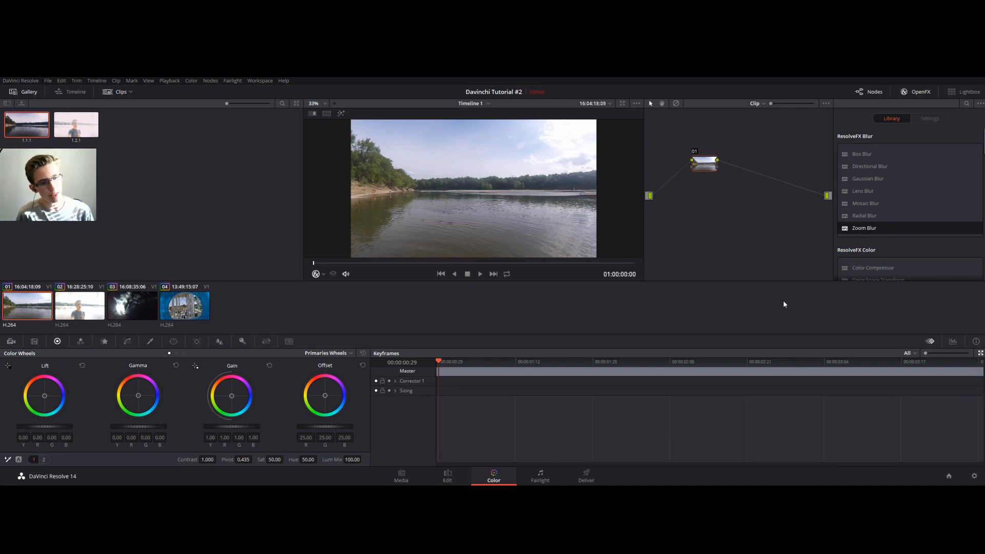
pyautogui.click(238, 224)
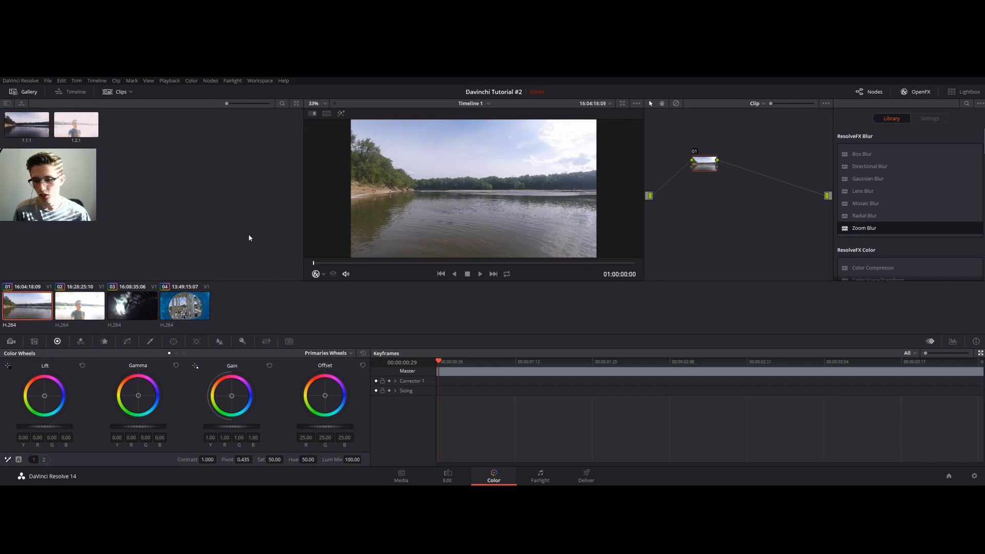
pyautogui.click(37, 129)
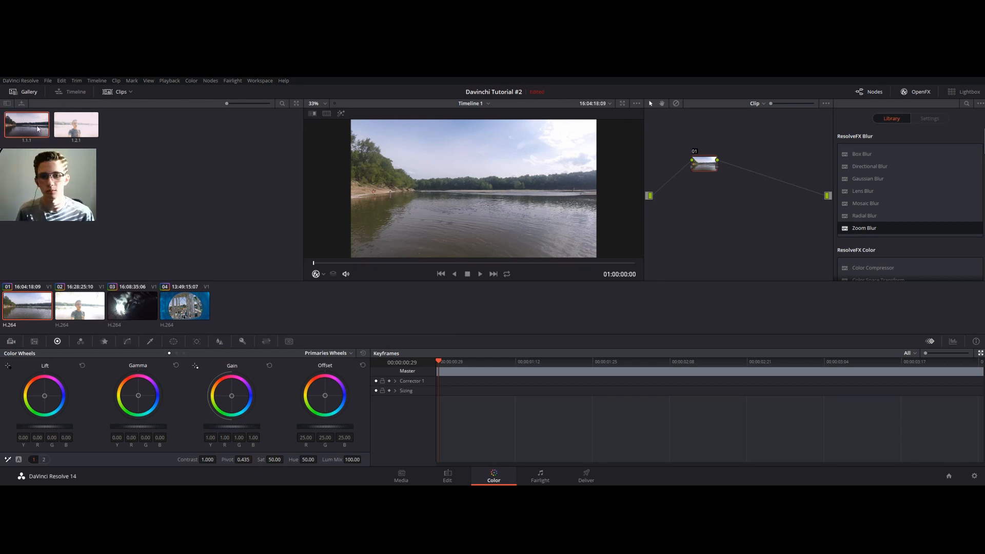
pyautogui.click(60, 152)
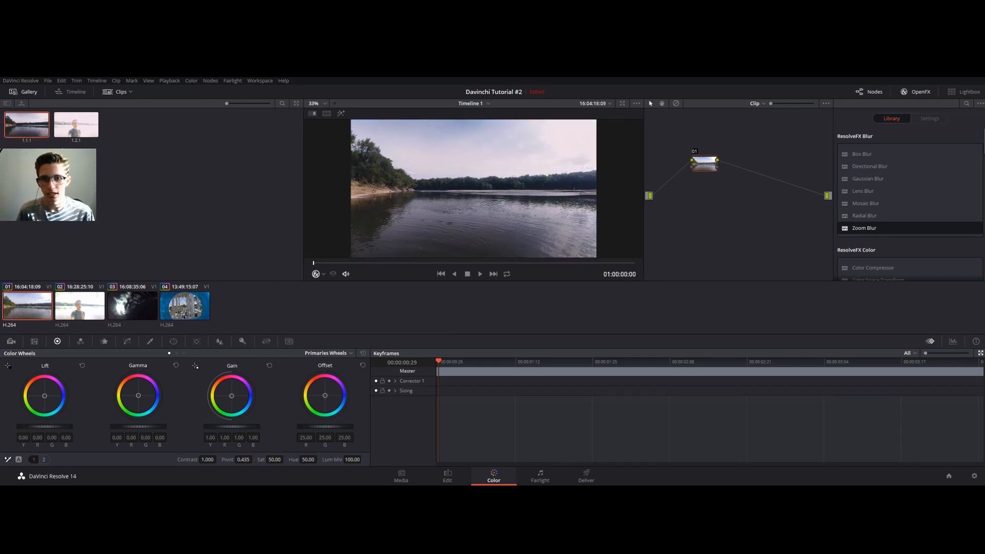
pyautogui.click(80, 302)
pyautogui.click(79, 133)
pyautogui.click(104, 154)
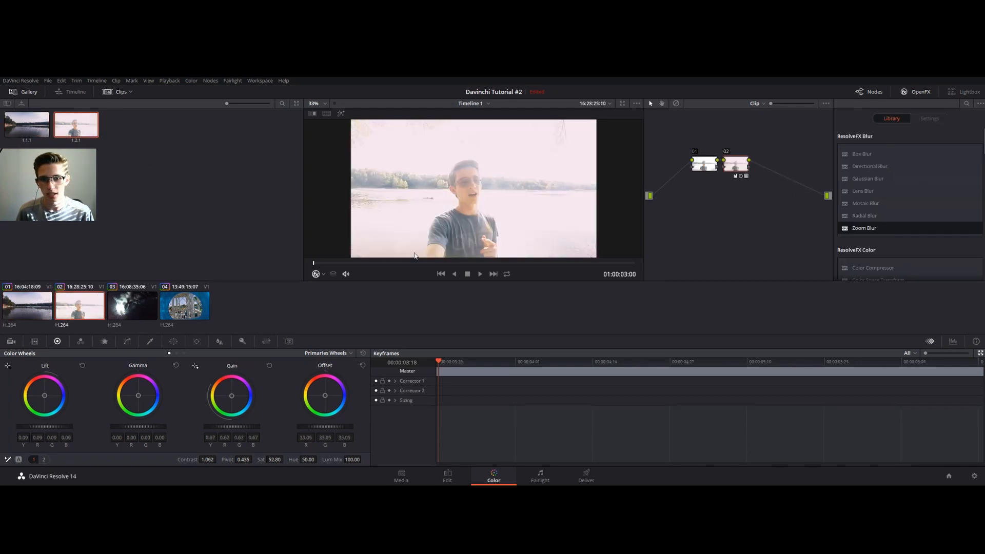
# Replace clip 01's third node, which carries Zoom Blur, with a new empty serial node after node 02
pyautogui.click(28, 306)
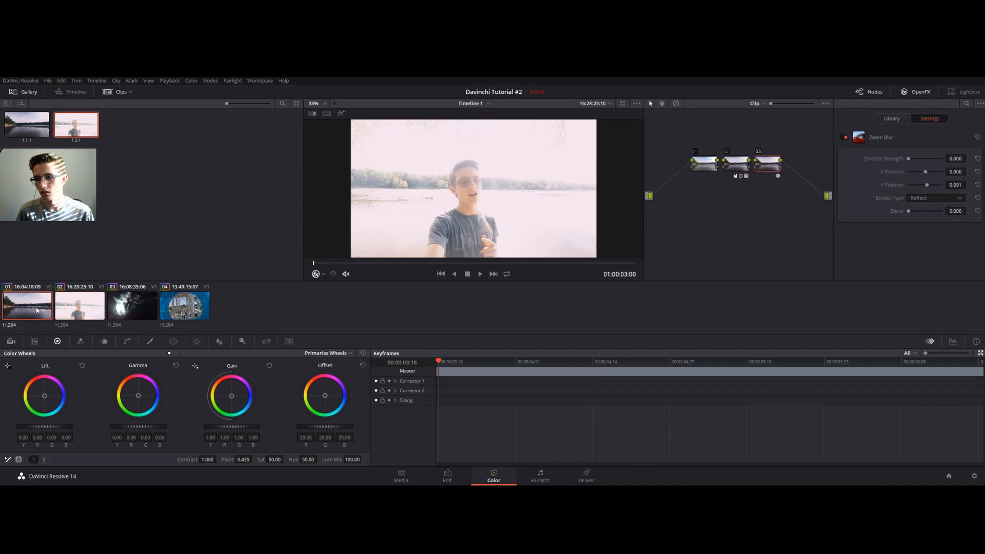
pyautogui.click(400, 263)
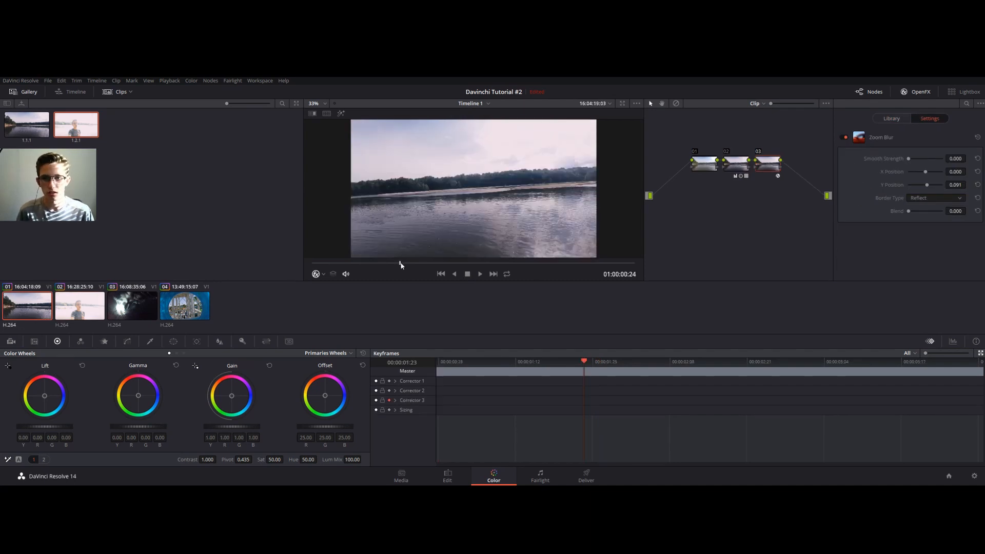
pyautogui.moveTo(400, 264); pyautogui.dragTo(270, 259)
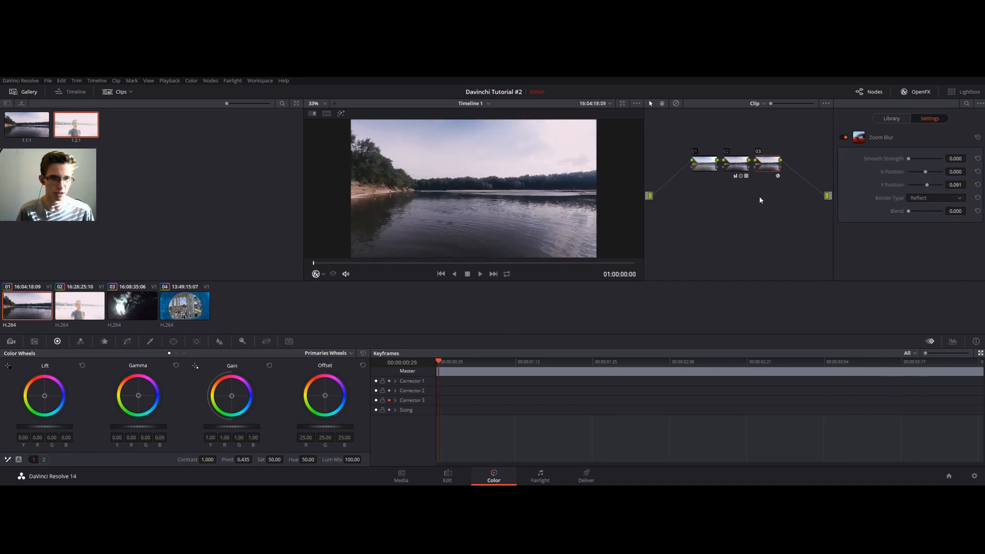
pyautogui.click(77, 303)
pyautogui.click(39, 312)
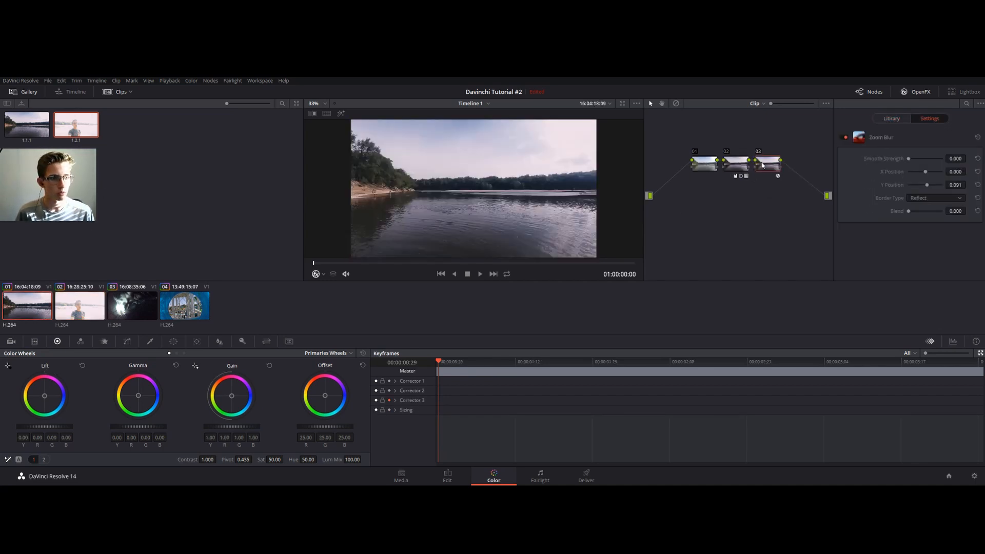
pyautogui.press('Delete')
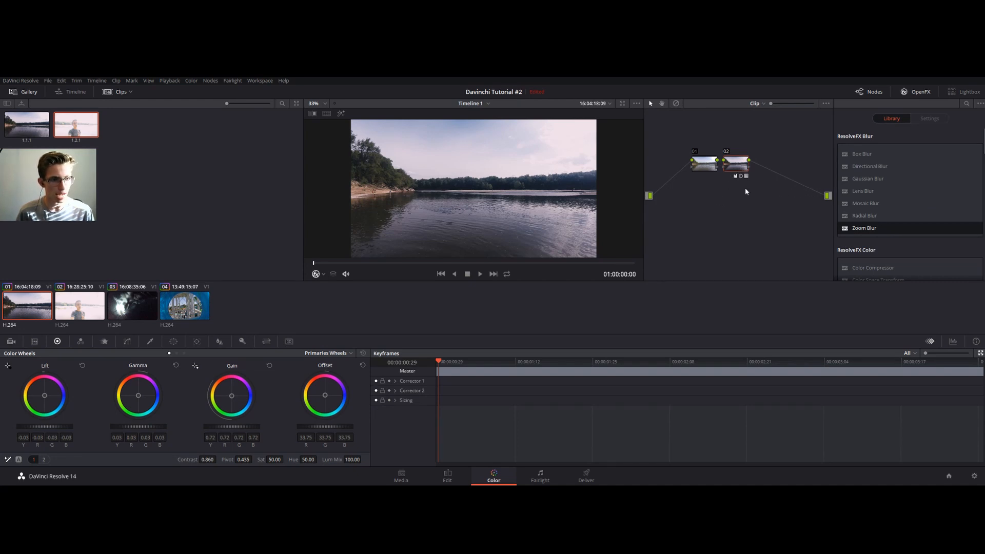
pyautogui.hotkey('alt', 's')
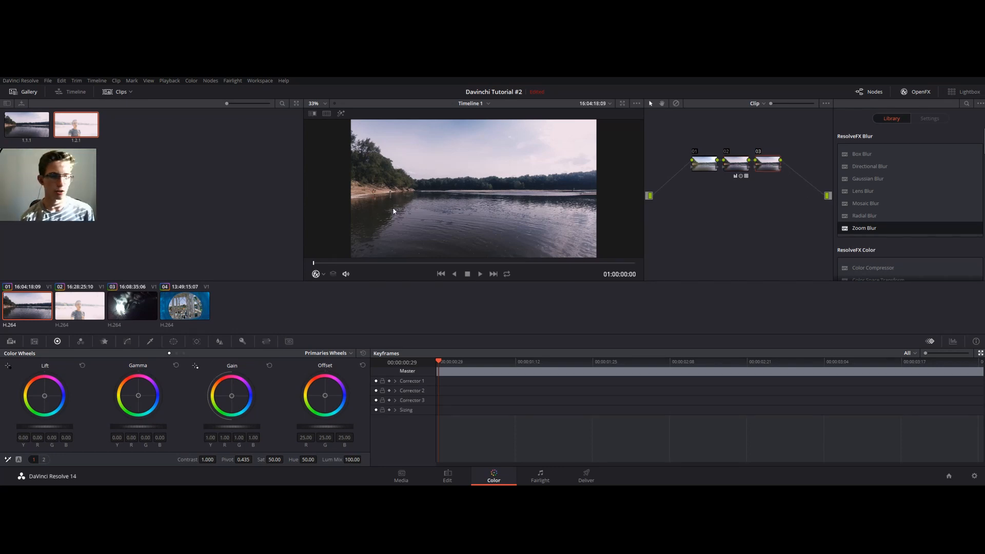
# Add a new serial node after the last node of clips 02, 03 and 04
pyautogui.click(69, 314)
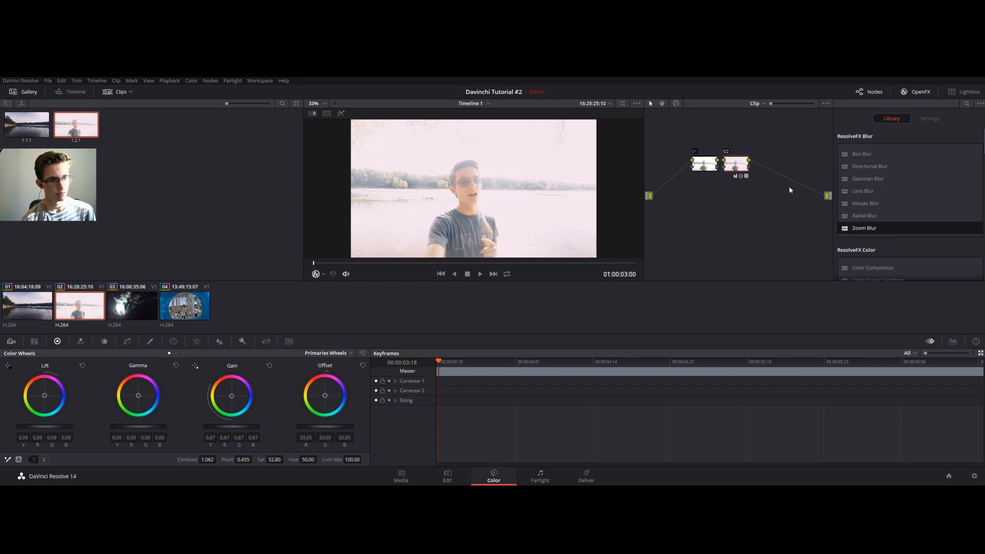
pyautogui.hotkey('alt', 's')
pyautogui.click(132, 306)
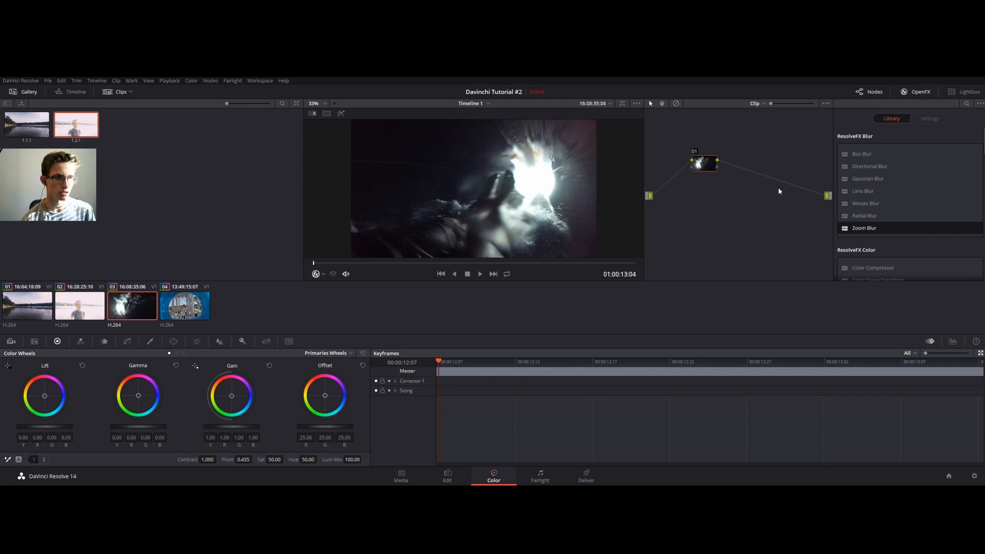
pyautogui.hotkey('alt', 's')
pyautogui.click(176, 306)
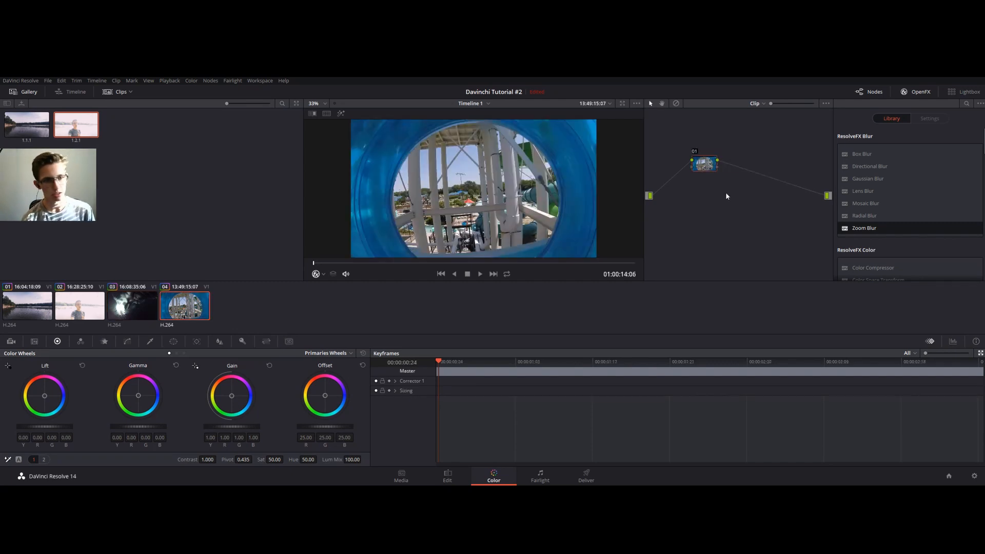
pyautogui.hotkey('alt', 's')
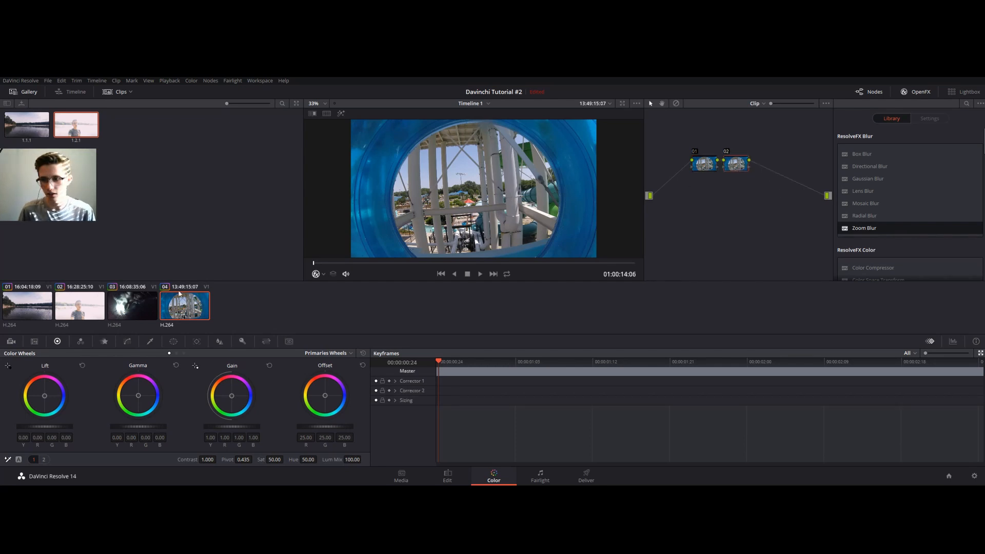
# Apply the Zoom Blur effect to the third node of clips 01 and 02
pyautogui.click(133, 306)
pyautogui.click(78, 309)
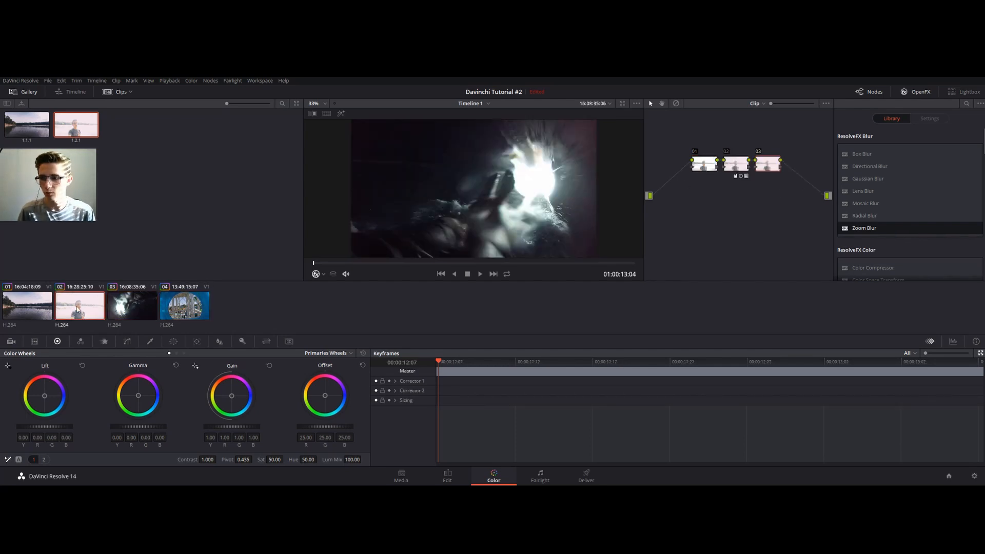
pyautogui.click(27, 306)
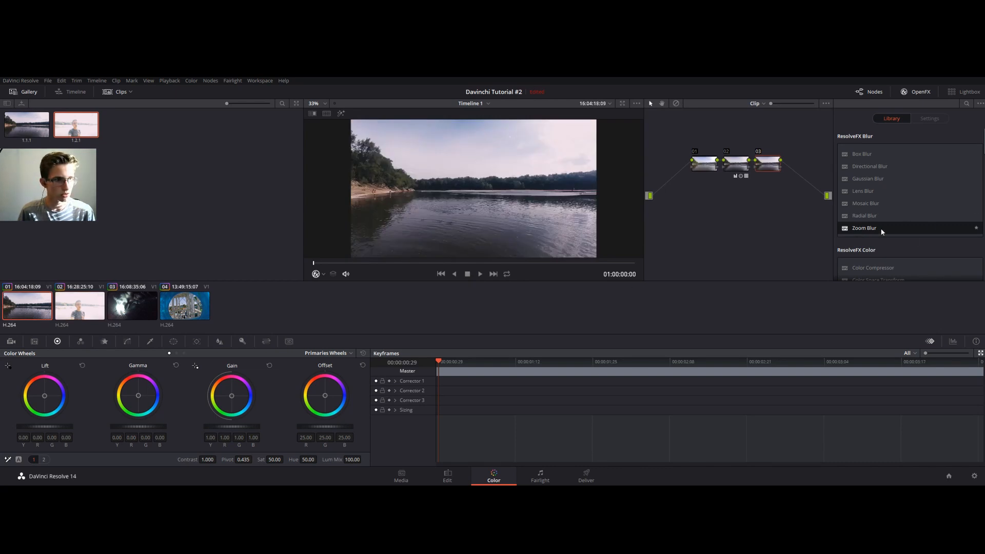
pyautogui.click(917, 92)
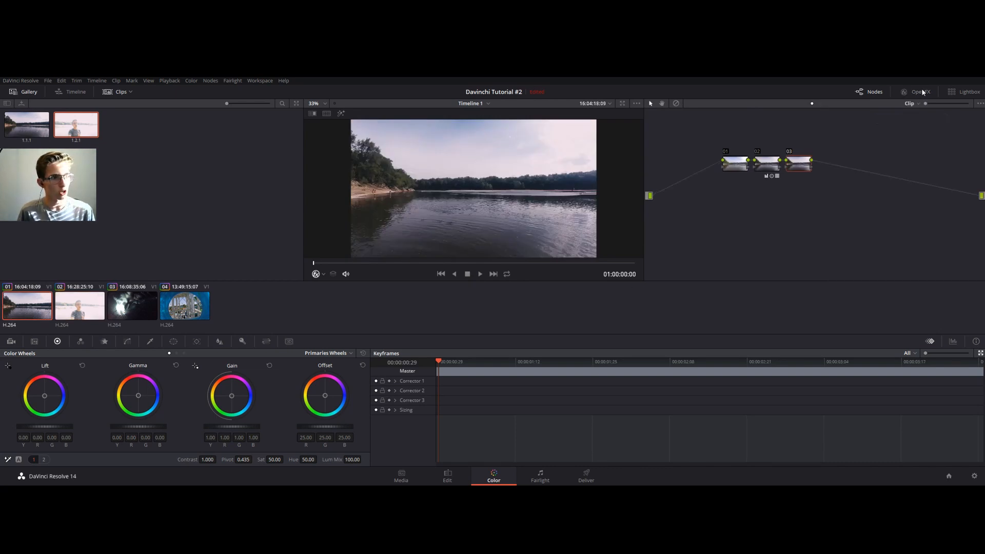
pyautogui.click(921, 91)
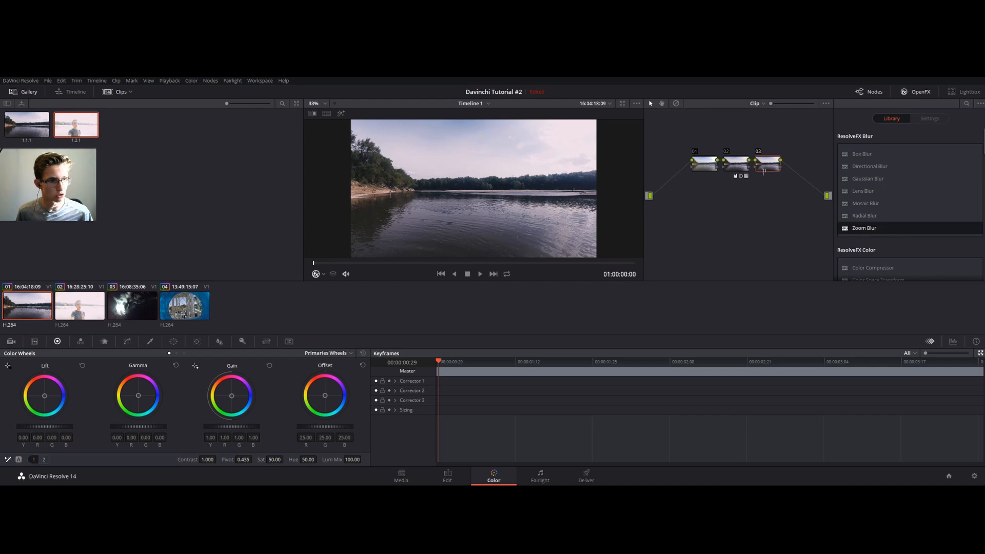
pyautogui.press('Down')
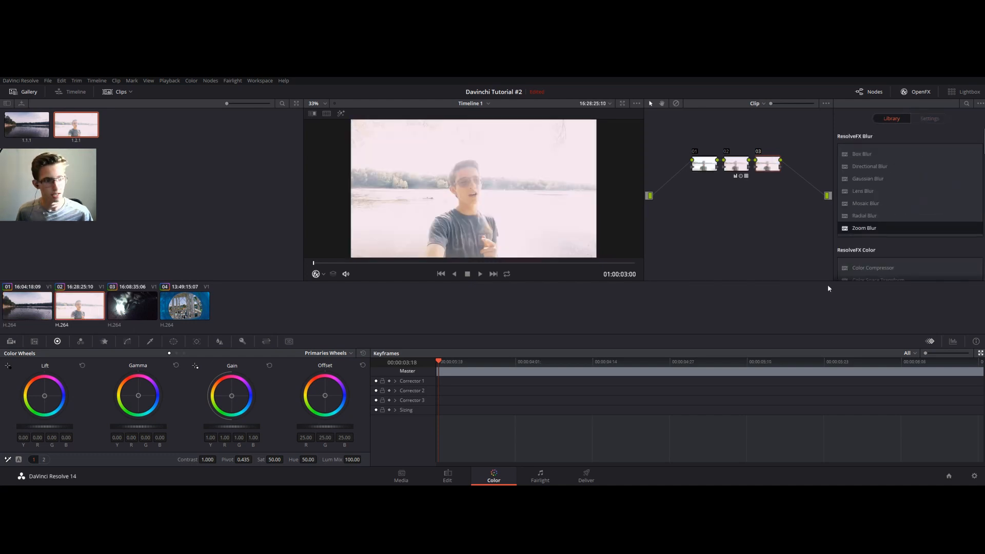
pyautogui.moveTo(772, 178); pyautogui.dragTo(769, 174)
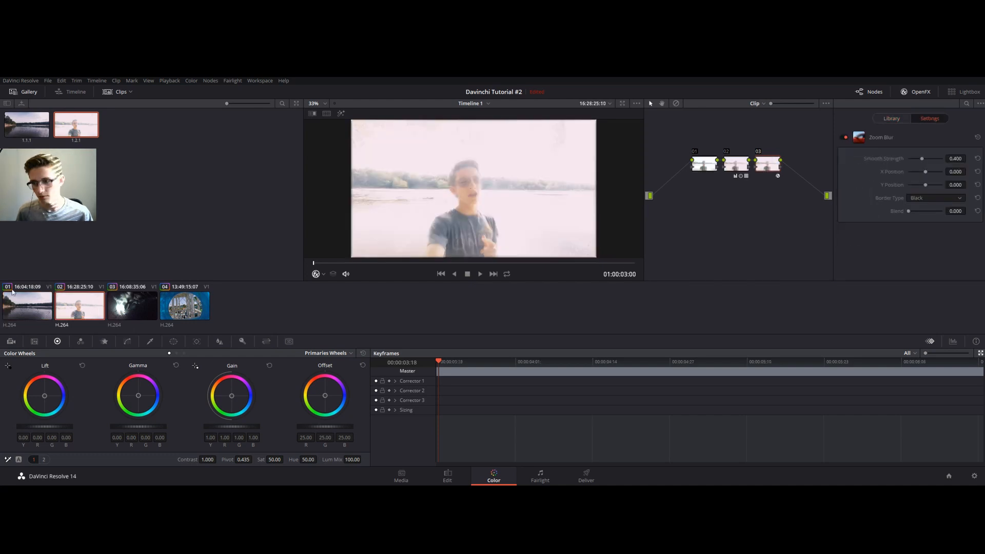
pyautogui.click(25, 304)
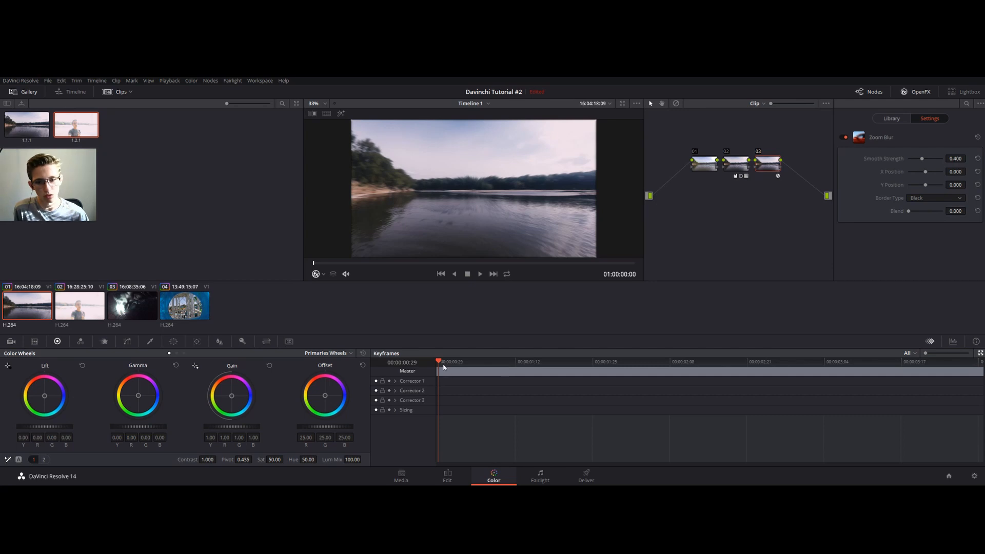
# At clip 01's last frame, turn on automatic keyframing for Corrector 3 and set the Zoom Blur's Smooth Strength to 1.000
pyautogui.moveTo(439, 364); pyautogui.dragTo(980, 380)
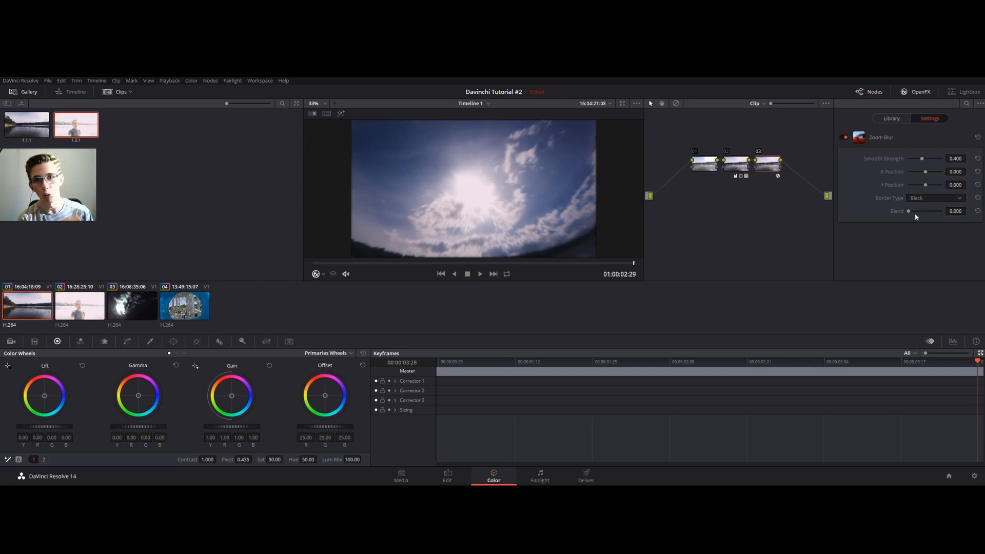
pyautogui.click(758, 152)
pyautogui.hotkey('ctrl', 'd')
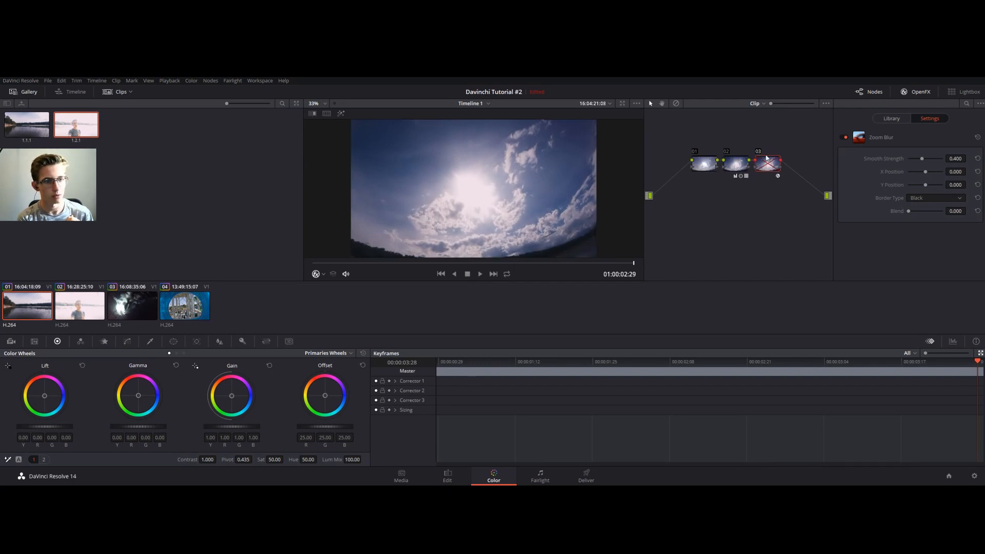
pyautogui.click(389, 401)
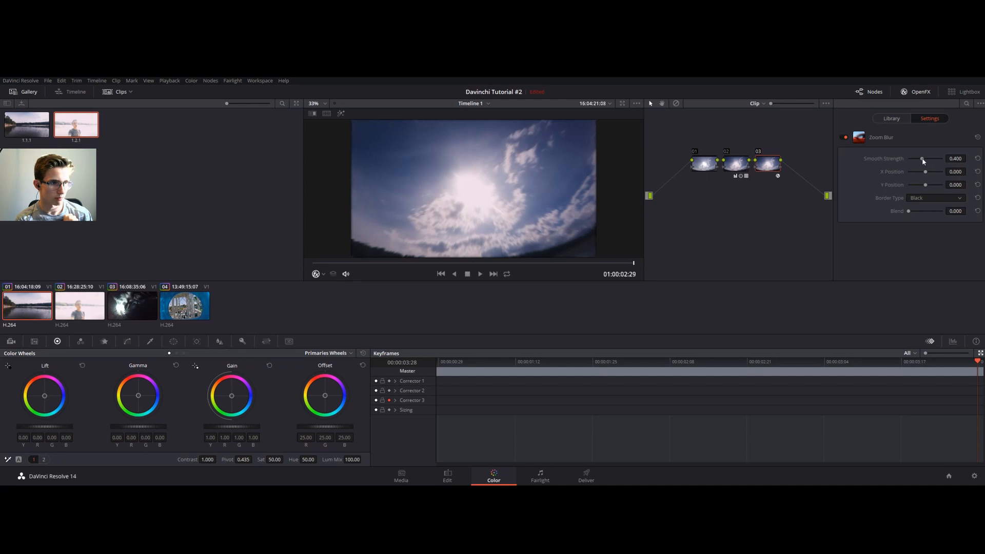
pyautogui.moveTo(922, 158); pyautogui.dragTo(944, 158)
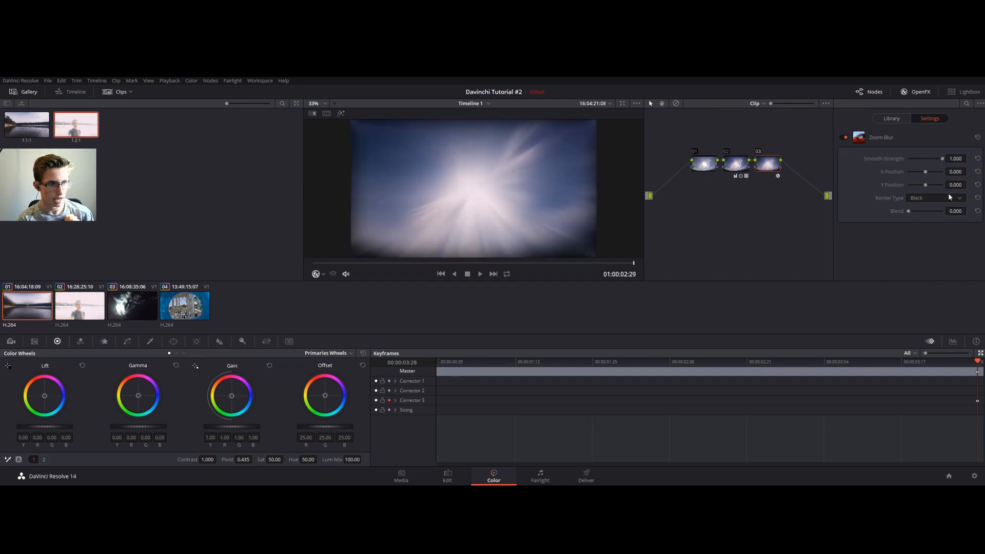
# Give clip 01's Zoom Blur Reflect borders, X Position -0.045 and Y Position 0.023, and keyframe Smooth Strength to 0.000 at 01:00:02:16
pyautogui.click(928, 225)
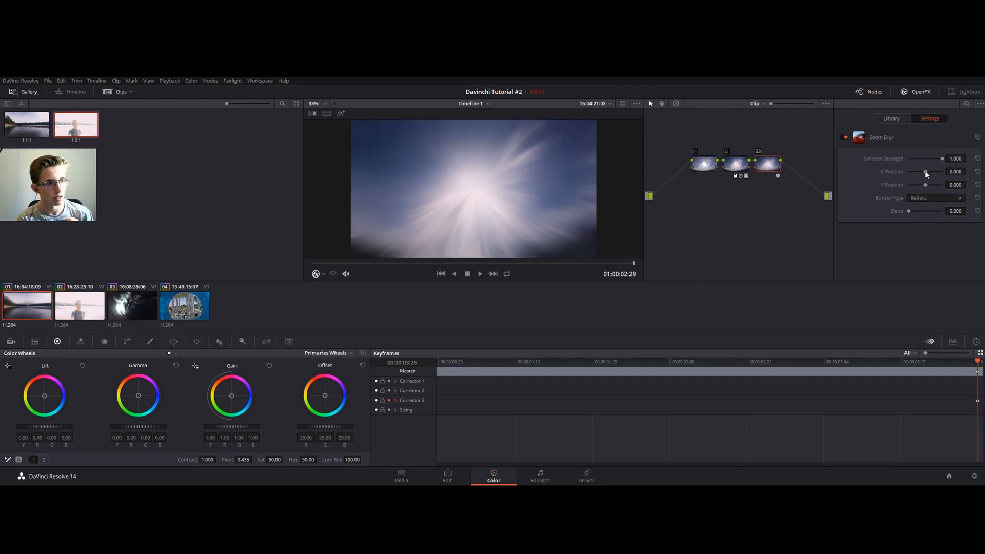
pyautogui.moveTo(926, 174); pyautogui.dragTo(925, 174)
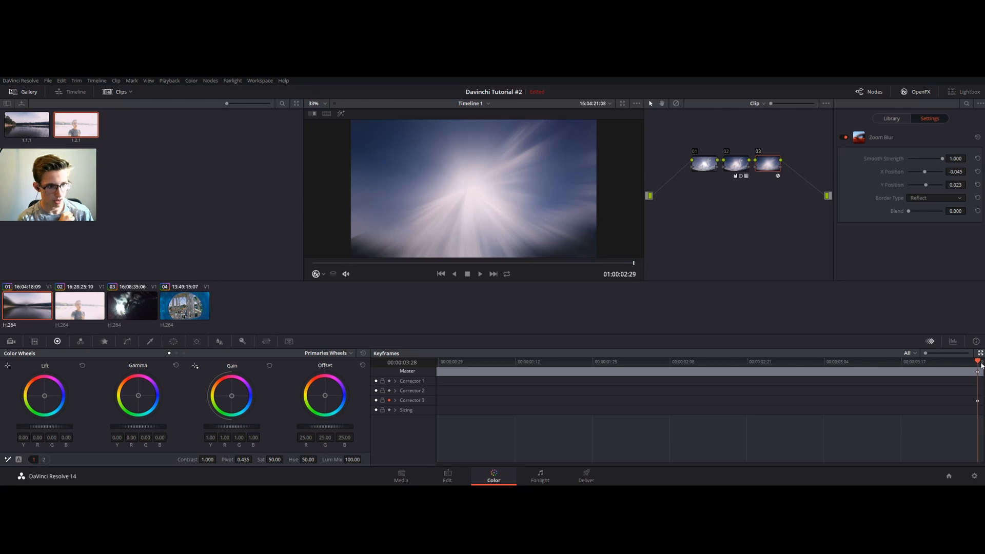
pyautogui.moveTo(981, 363); pyautogui.dragTo(905, 363)
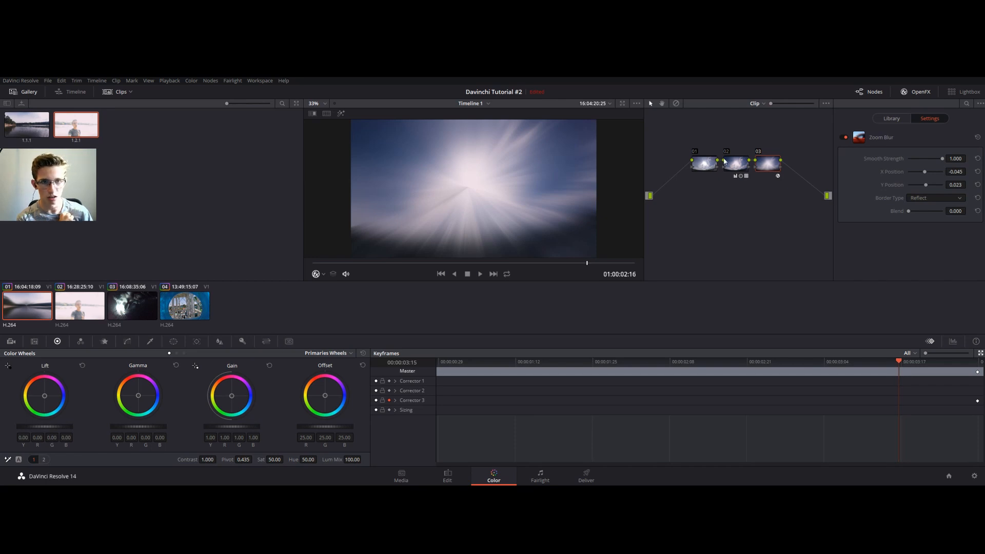
pyautogui.moveTo(943, 161); pyautogui.dragTo(413, 160)
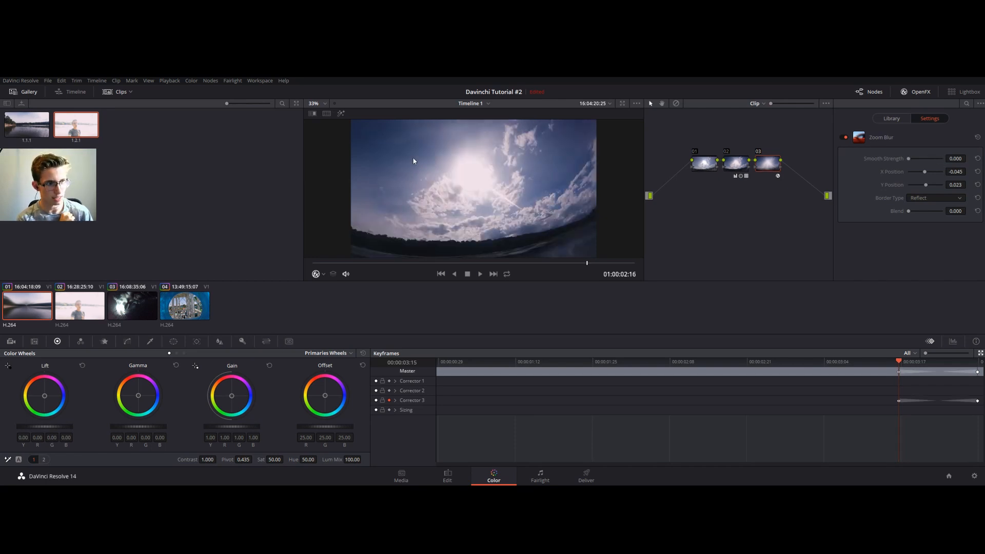
# Play back the transition from the end of clip 01 into clip 02
pyautogui.click(894, 362)
pyautogui.moveTo(894, 363); pyautogui.dragTo(863, 372)
pyautogui.click(479, 274)
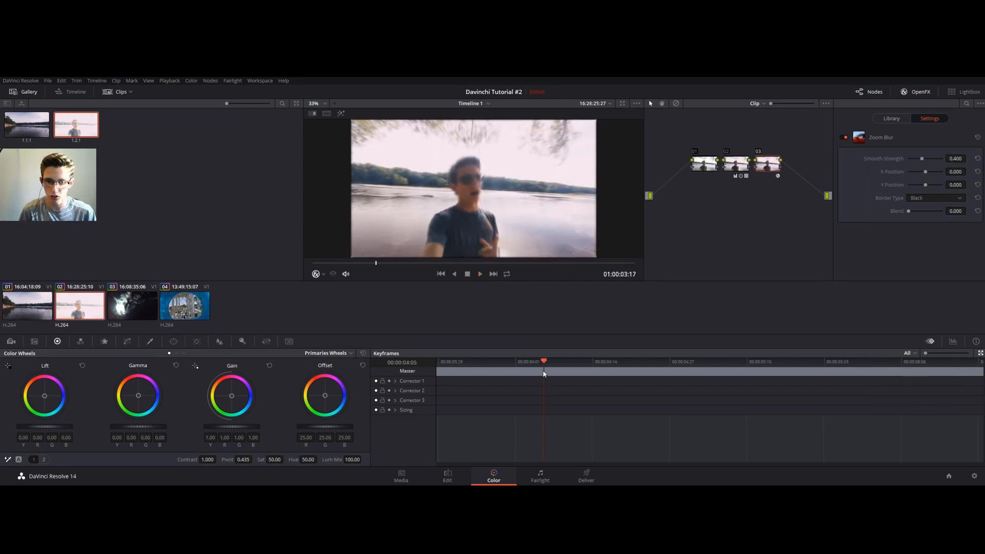
# Keyframe clip 01 at 01:00:02:20 with Smooth Strength 0.534, X Position 0.045 and Y Position 0.136, and shift that keyframe slightly toward the clip's end
pyautogui.click(28, 306)
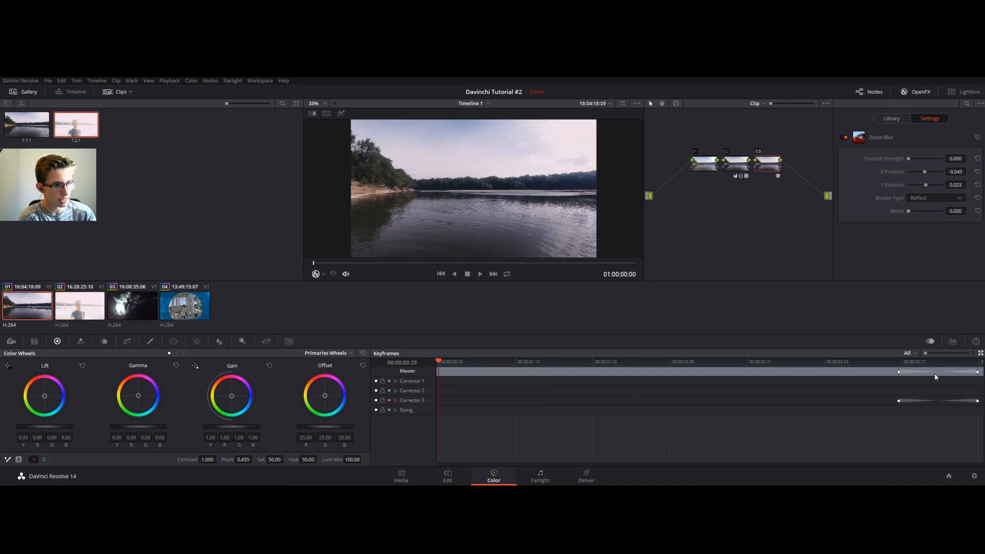
pyautogui.click(924, 363)
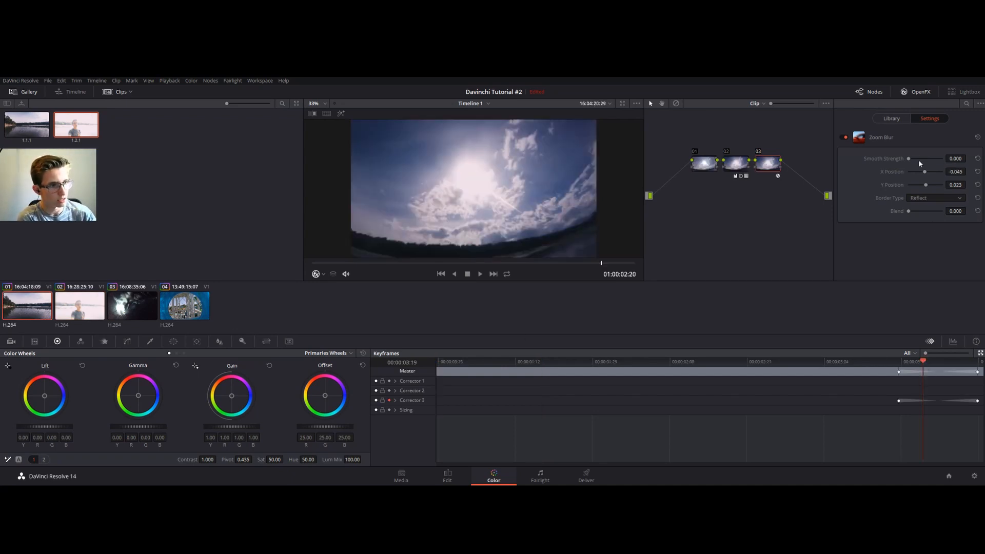
pyautogui.moveTo(925, 172)
pyautogui.mouseDown()
pyautogui.moveTo(927, 160)
pyautogui.moveTo(934, 188)
pyautogui.moveTo(927, 175)
pyautogui.mouseUp()
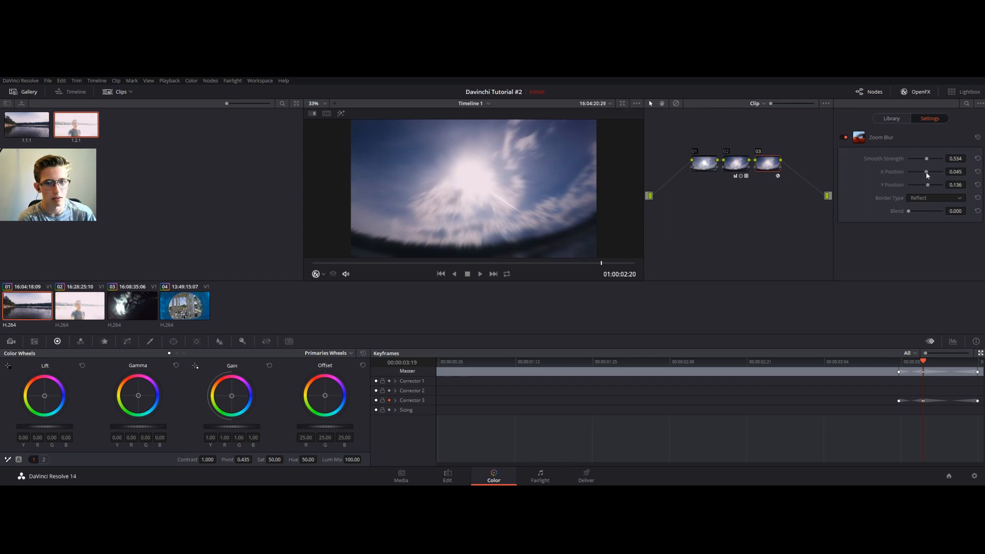
pyautogui.moveTo(929, 359)
pyautogui.mouseDown()
pyautogui.moveTo(906, 362)
pyautogui.moveTo(925, 364)
pyautogui.mouseUp()
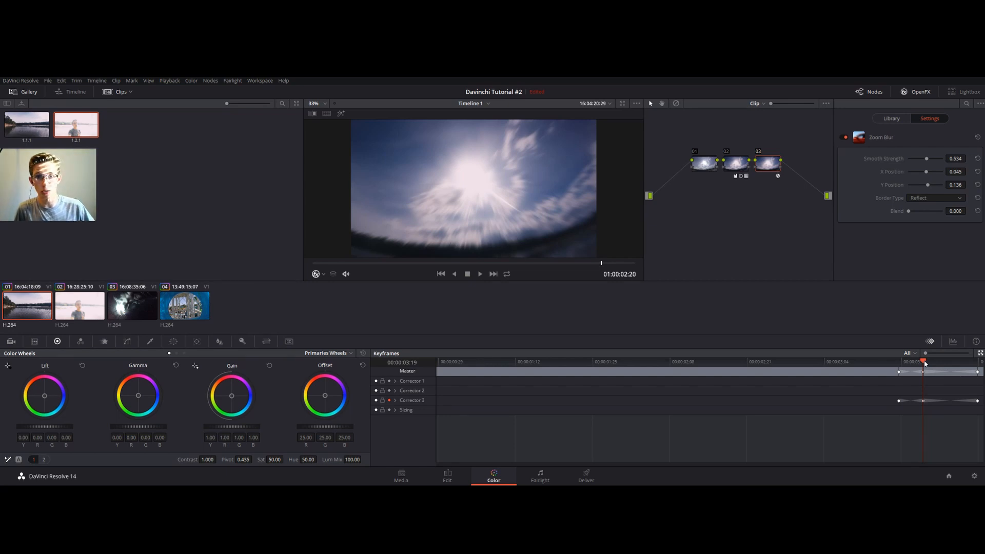
pyautogui.moveTo(923, 371); pyautogui.dragTo(934, 372)
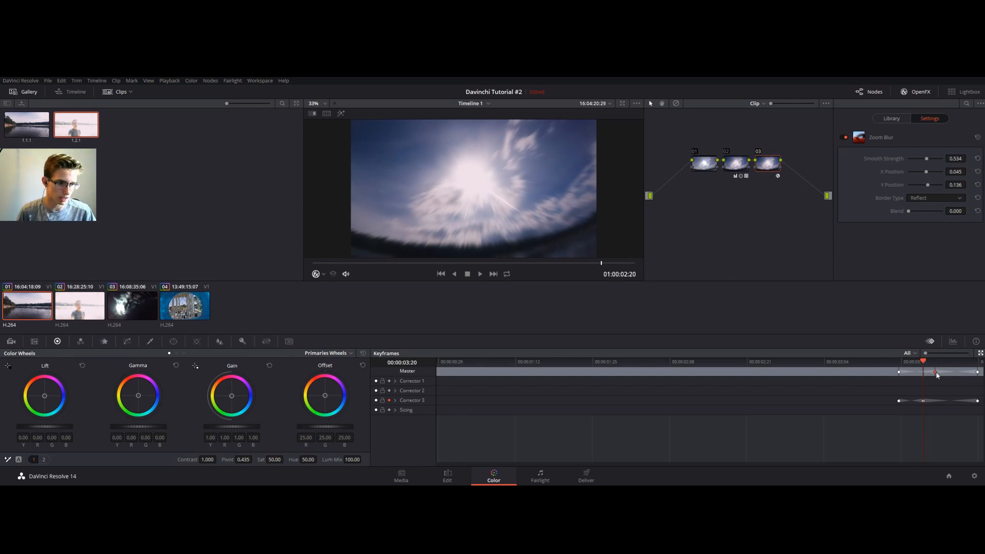
# At clip 02's first frame, enable Corrector 3 auto keyframing and set Smooth Strength 1.000, Border Type Reflect, X Position -0.045 and Y Position -0.023
pyautogui.click(80, 318)
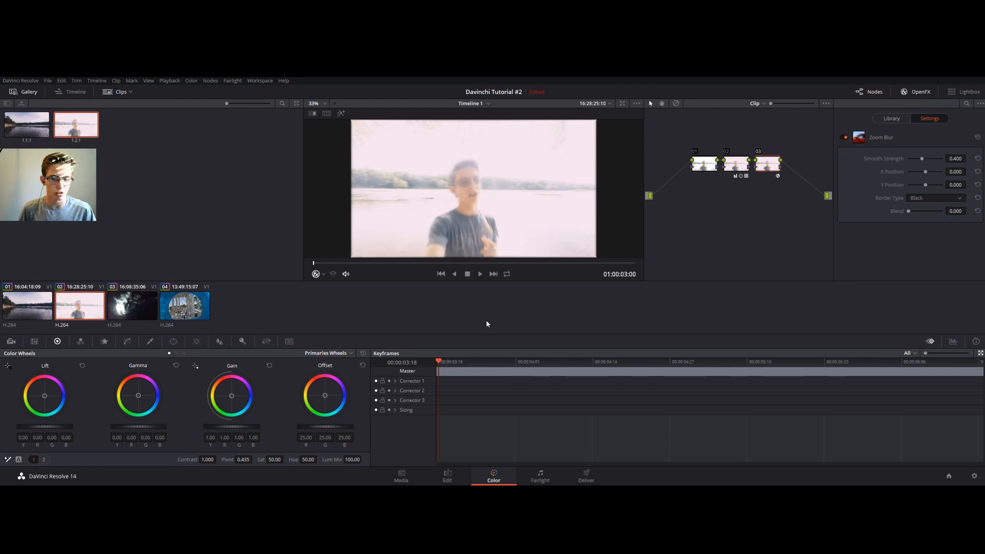
pyautogui.moveTo(440, 363); pyautogui.dragTo(421, 382)
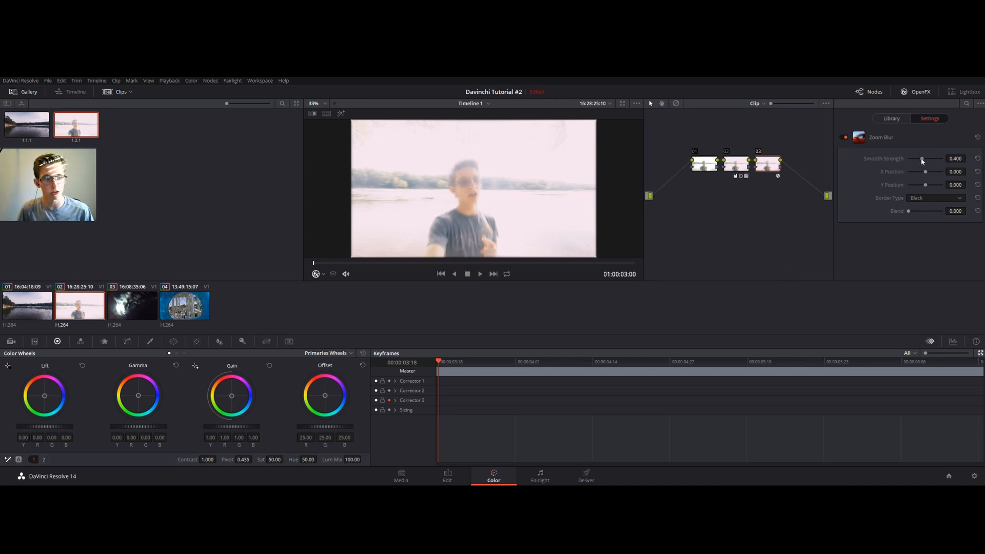
pyautogui.moveTo(922, 160); pyautogui.dragTo(945, 159)
pyautogui.click(919, 197)
pyautogui.click(925, 226)
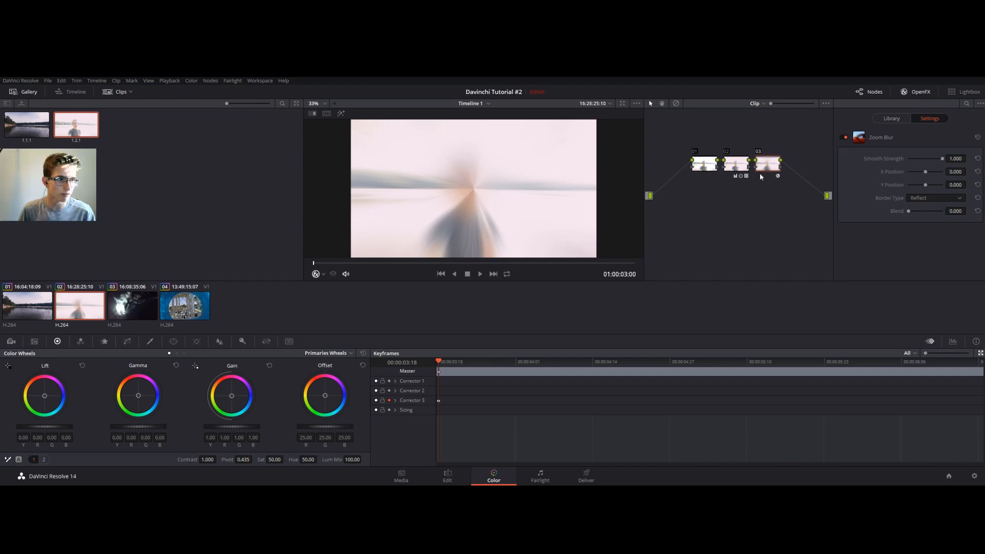
pyautogui.moveTo(926, 174); pyautogui.dragTo(927, 188)
pyautogui.moveTo(926, 186); pyautogui.dragTo(926, 186)
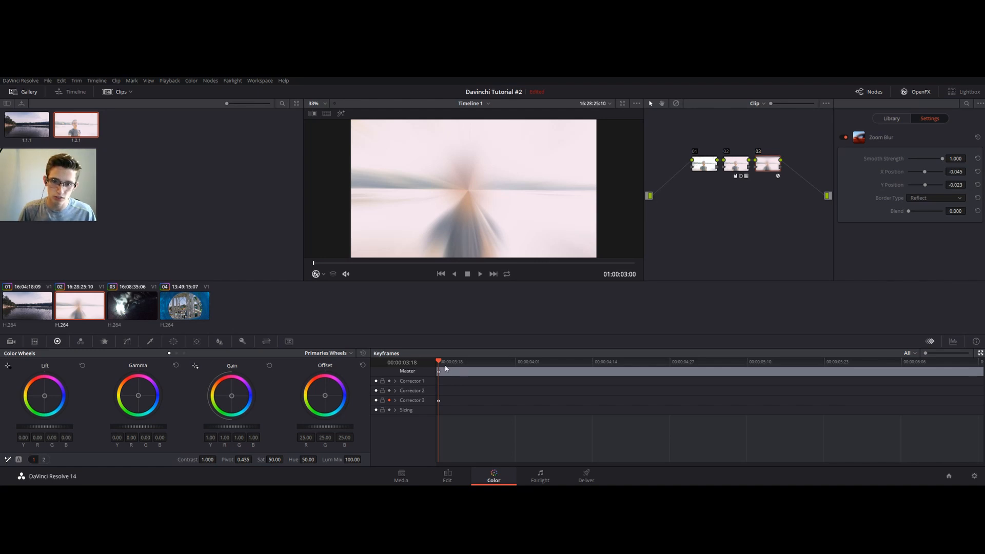
# Keyframe clip 02's Smooth Strength to 0.000 at 01:00:03:11, and to 0.454 with X Position 0.000 and Y Position 0.045 at 01:00:03:05
pyautogui.moveTo(440, 363); pyautogui.dragTo(505, 383)
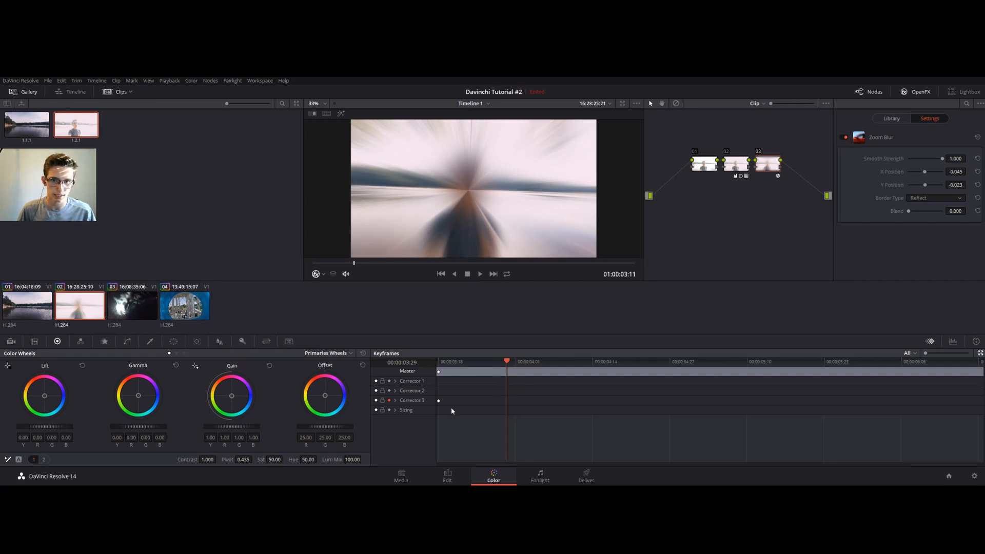
pyautogui.moveTo(942, 159); pyautogui.dragTo(908, 159)
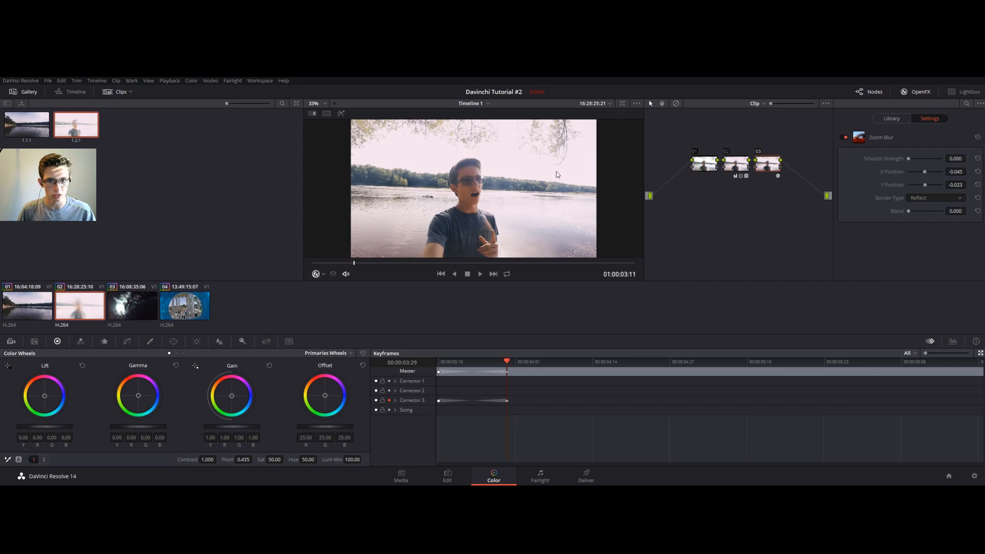
pyautogui.moveTo(507, 365); pyautogui.dragTo(476, 373)
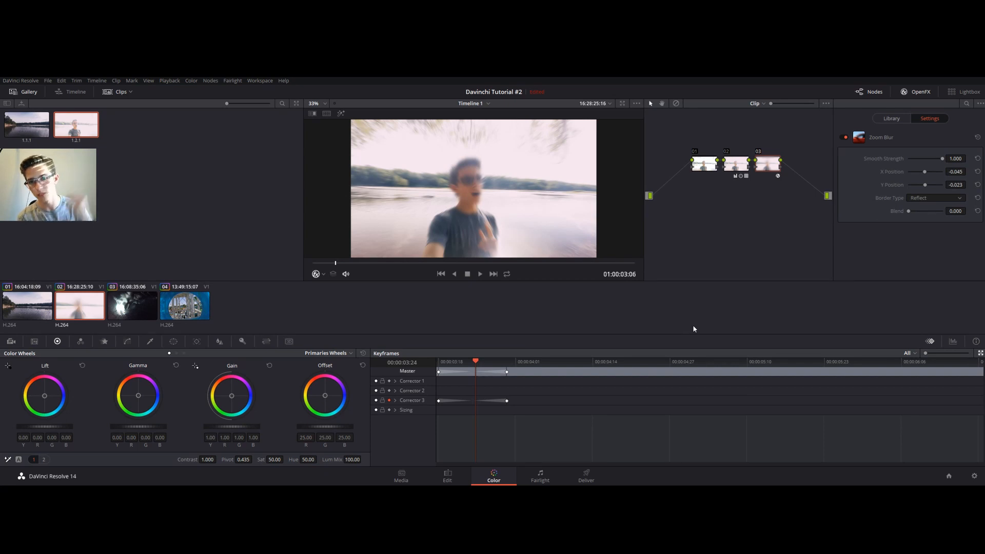
pyautogui.press('Left')
pyautogui.press('Left')
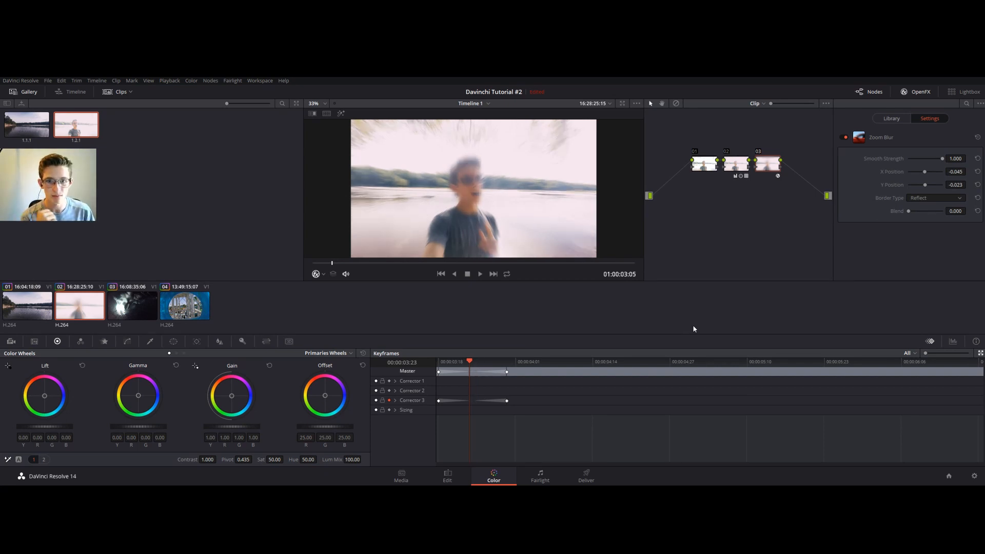
pyautogui.press('Right')
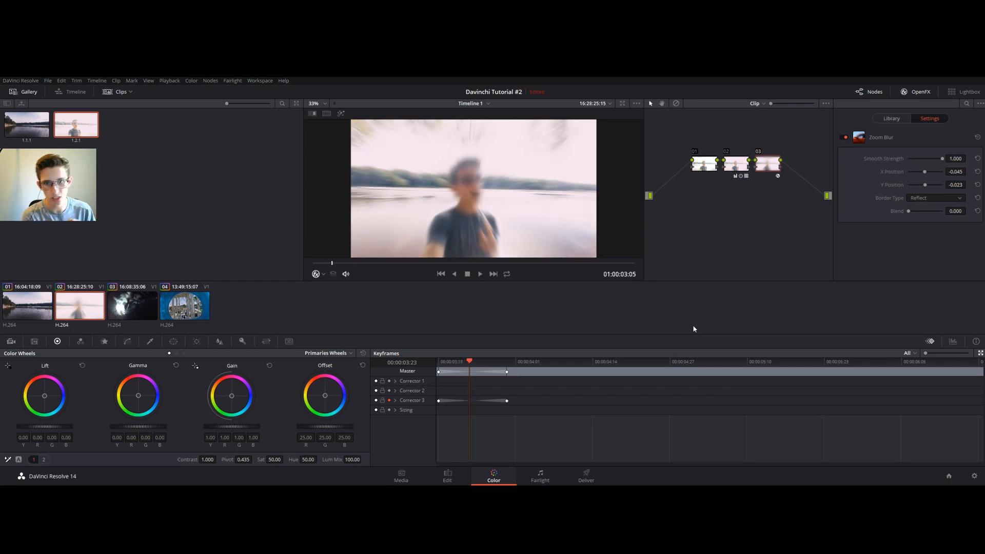
pyautogui.click(925, 174)
pyautogui.moveTo(933, 167); pyautogui.dragTo(925, 162)
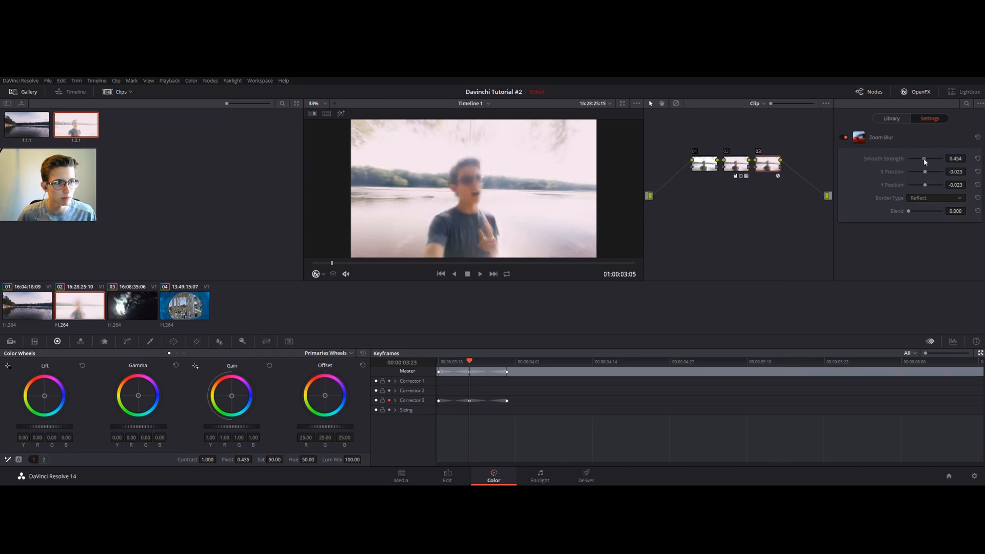
pyautogui.doubleClick(925, 174)
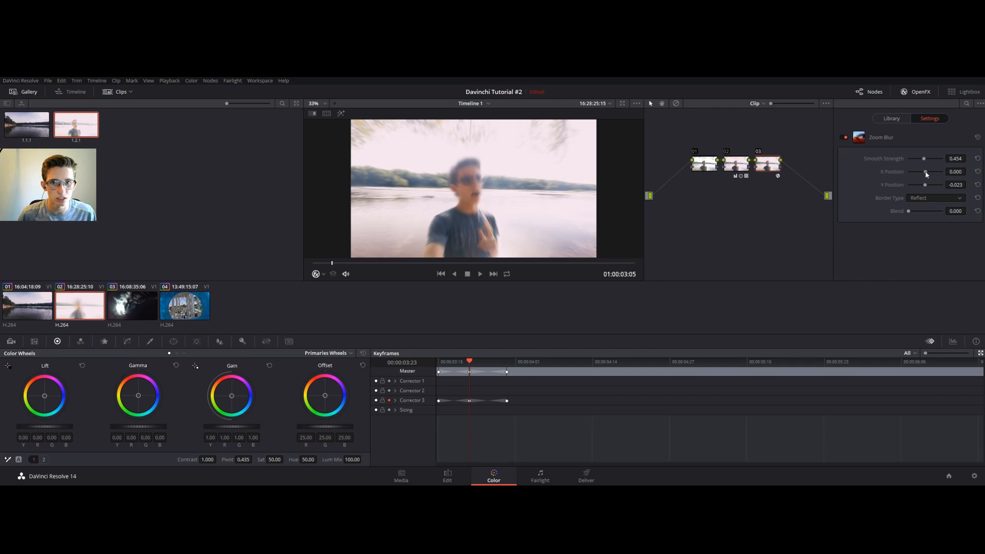
pyautogui.moveTo(924, 188); pyautogui.dragTo(927, 187)
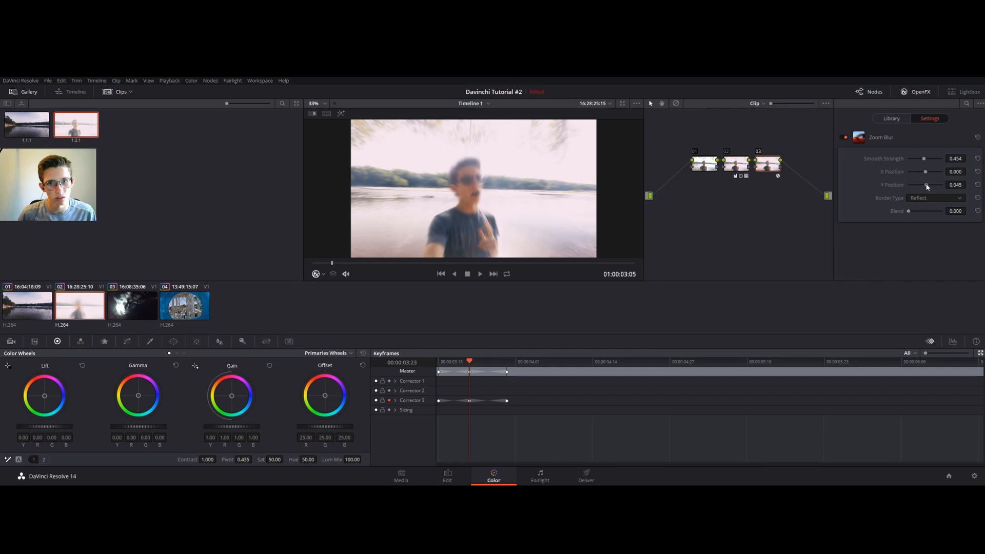
# Play the timeline from clip 01 to review the complete zoom blur transition into clip 02
pyautogui.click(462, 364)
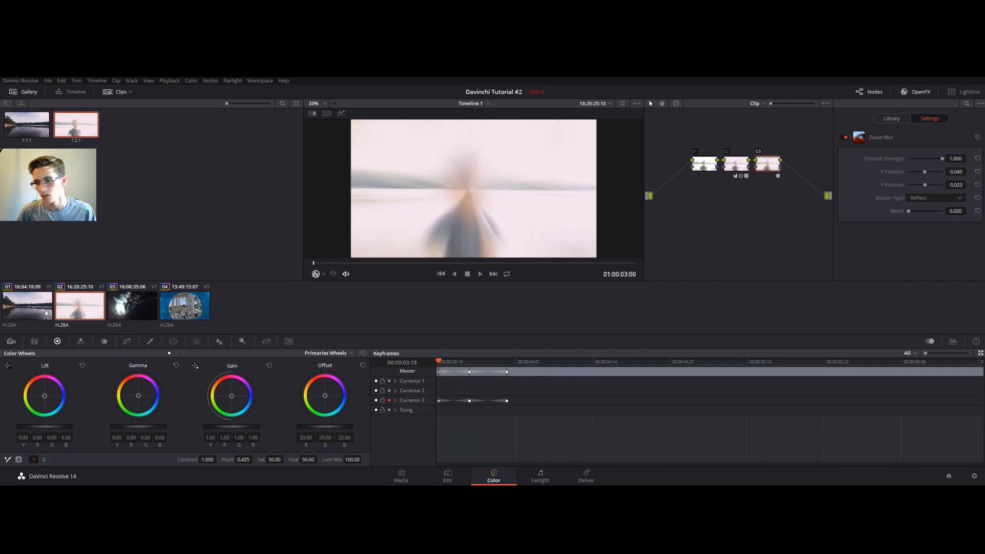
pyautogui.click(32, 310)
pyautogui.click(480, 275)
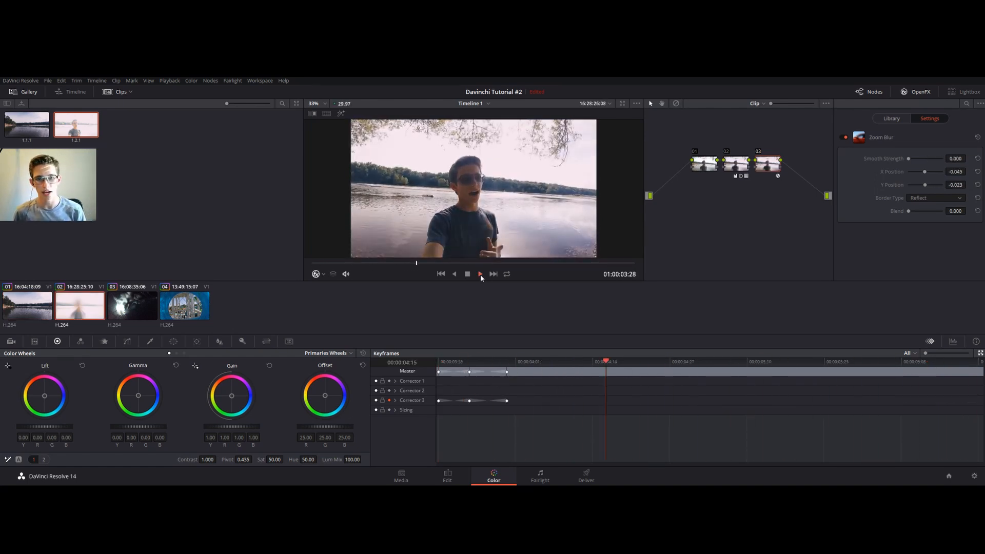
pyautogui.click(467, 275)
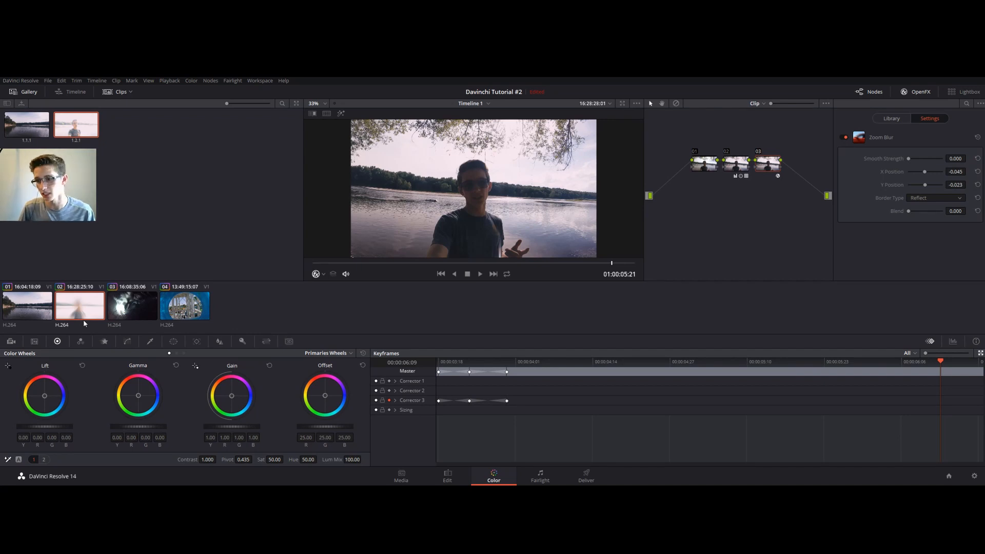
# Move to the last frame of clip 03 and apply the Zoom Blur effect to its second node
pyautogui.click(134, 313)
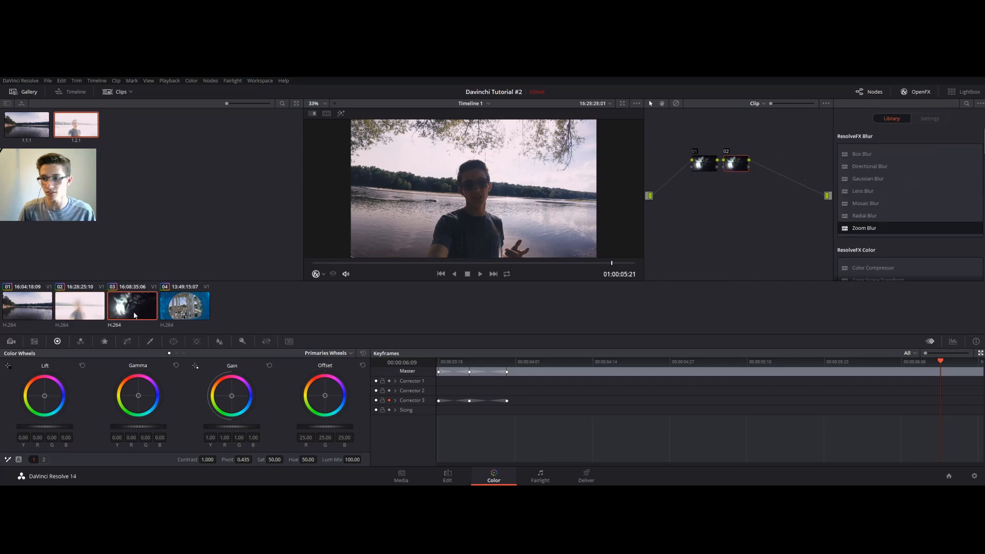
pyautogui.moveTo(314, 264); pyautogui.dragTo(636, 264)
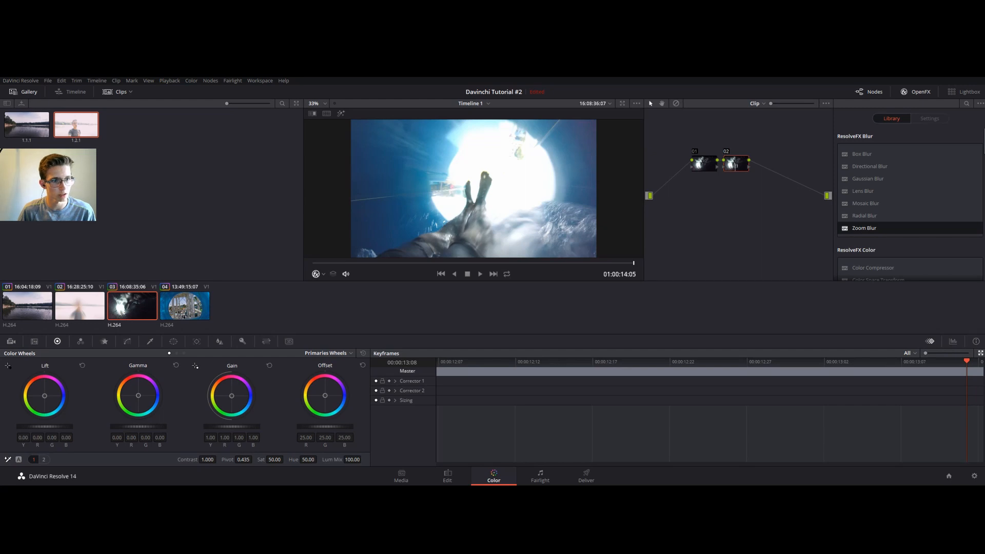
pyautogui.moveTo(736, 164); pyautogui.dragTo(735, 165)
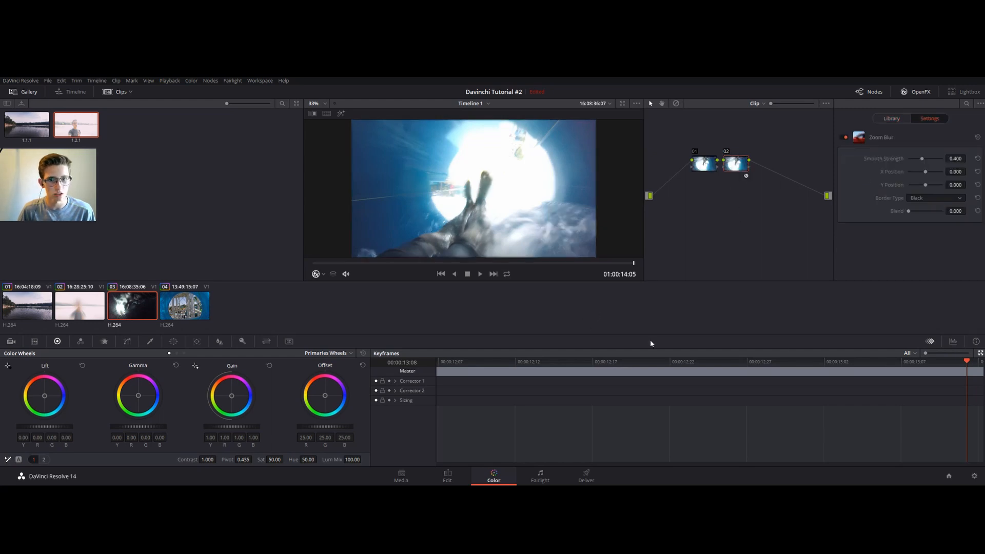
# Turn on automatic keyframing for clip 03's Corrector 2 and set Smooth Strength to 0.603, X Position to 0.159 and Y Position to 0.068
pyautogui.moveTo(967, 365)
pyautogui.mouseDown()
pyautogui.moveTo(661, 384)
pyautogui.moveTo(967, 369)
pyautogui.mouseUp()
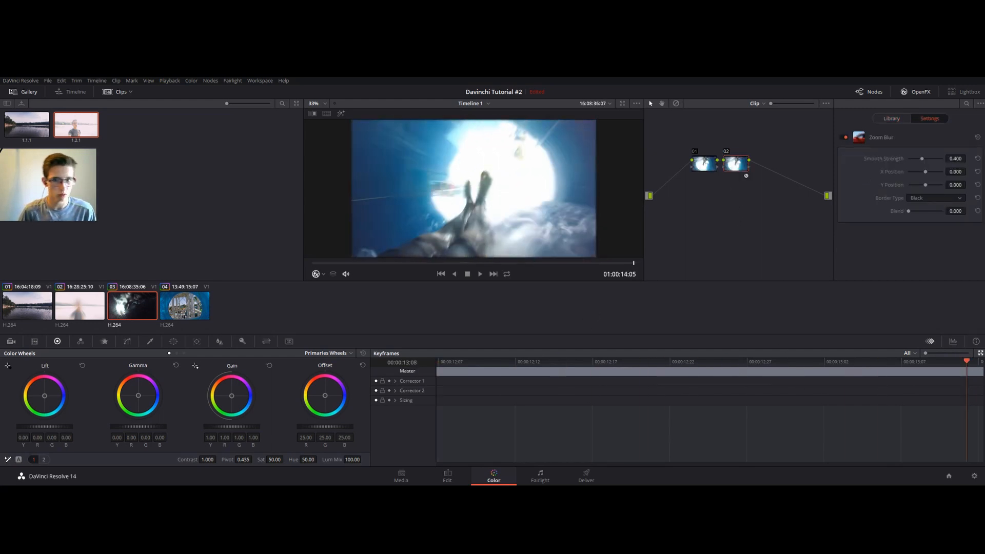
pyautogui.click(390, 391)
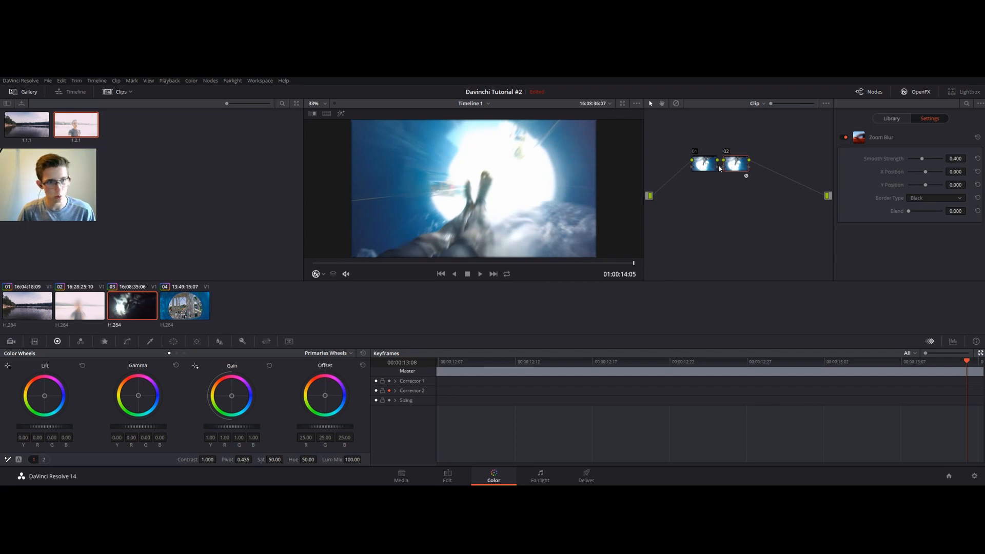
pyautogui.moveTo(968, 363)
pyautogui.mouseDown()
pyautogui.moveTo(854, 365)
pyautogui.moveTo(969, 363)
pyautogui.mouseUp()
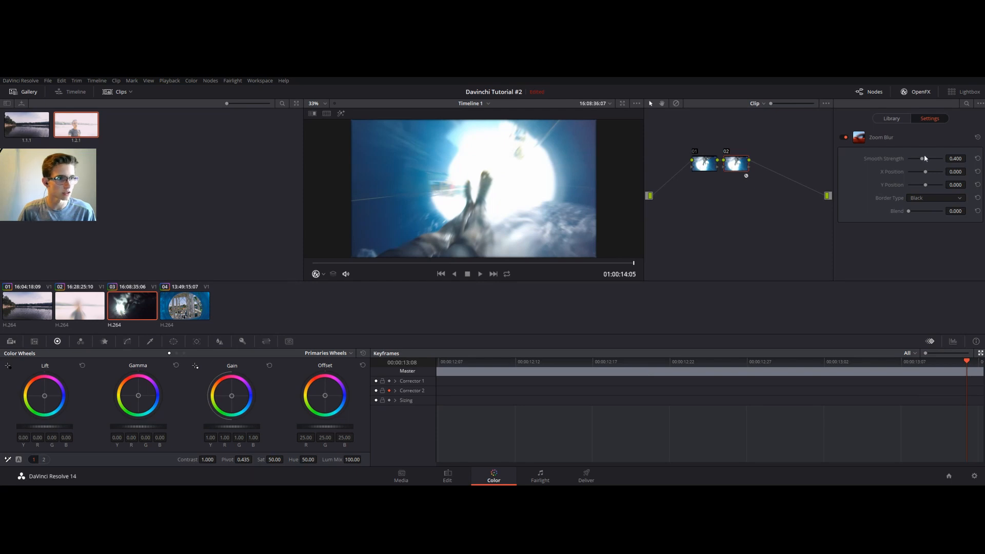
pyautogui.moveTo(924, 162)
pyautogui.mouseDown()
pyautogui.moveTo(944, 159)
pyautogui.moveTo(930, 160)
pyautogui.mouseUp()
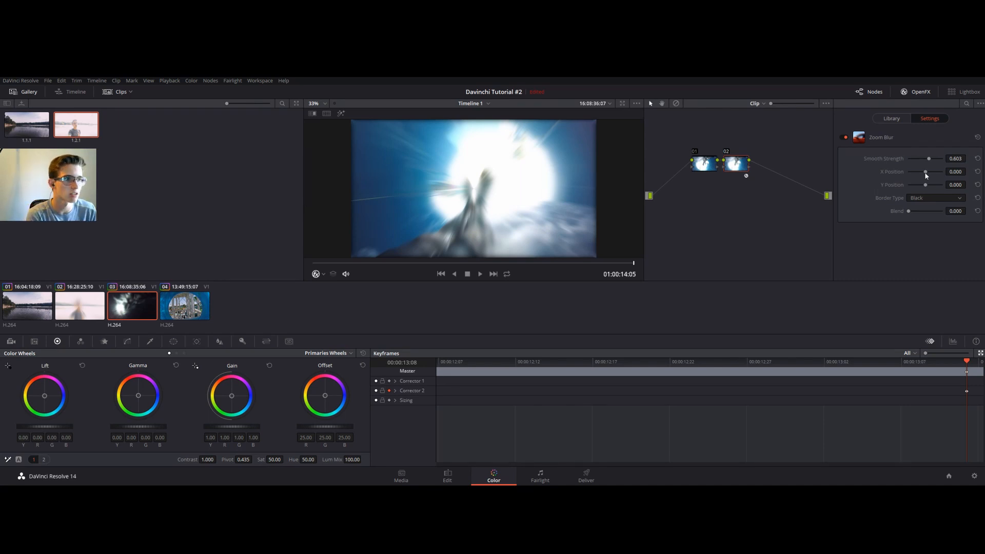
pyautogui.moveTo(926, 176); pyautogui.dragTo(928, 175)
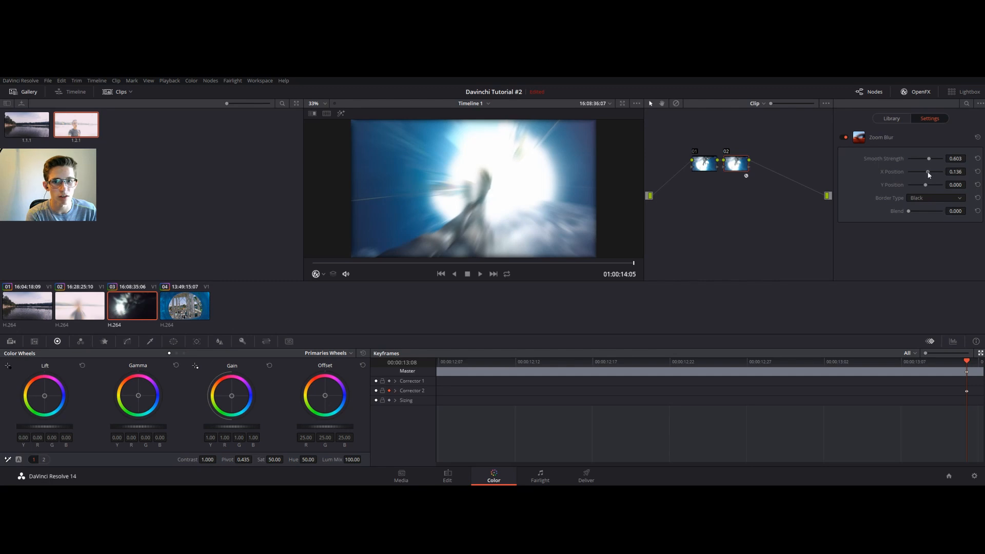
pyautogui.moveTo(927, 186); pyautogui.dragTo(928, 188)
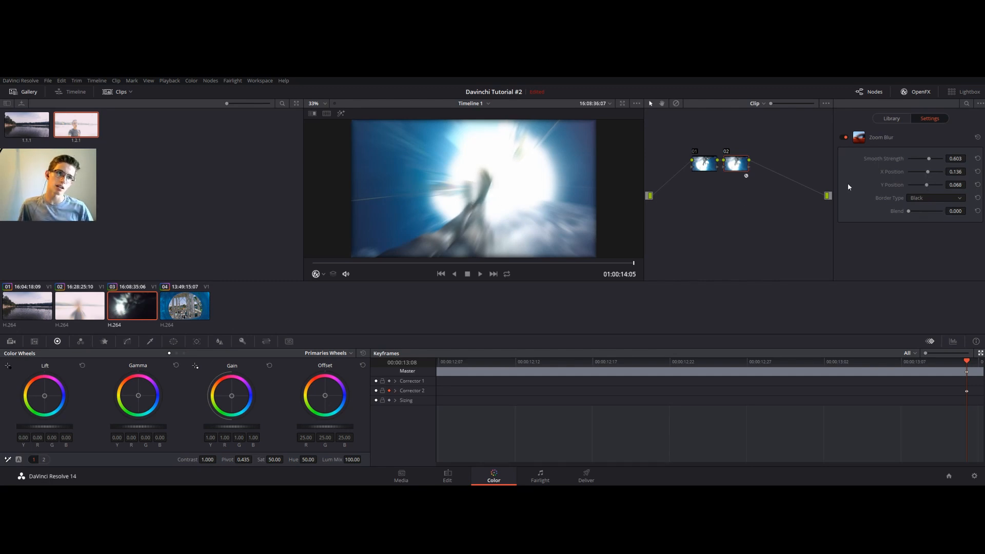
pyautogui.moveTo(927, 174); pyautogui.dragTo(929, 174)
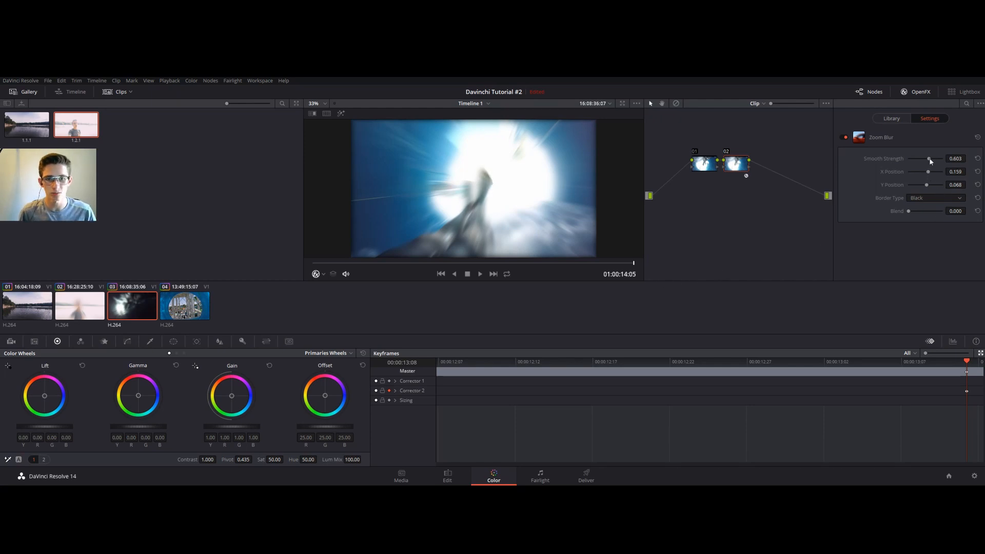
# Keyframe clip 03's Smooth Strength to 1.000 at 01:00:14:05 and to 0.000 at 01:00:14:00
pyautogui.moveTo(931, 161); pyautogui.dragTo(944, 159)
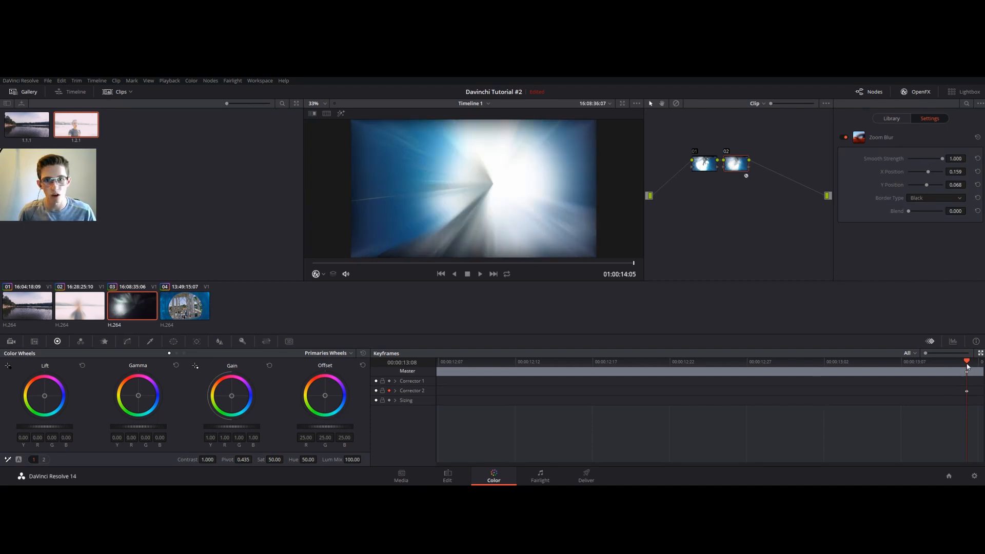
pyautogui.moveTo(968, 366); pyautogui.dragTo(879, 365)
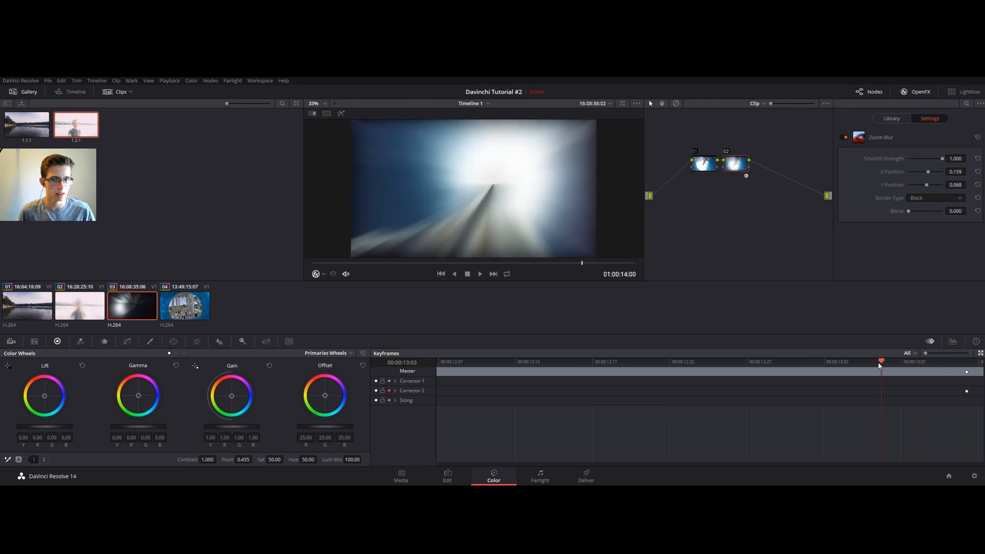
pyautogui.moveTo(944, 159); pyautogui.dragTo(883, 170)
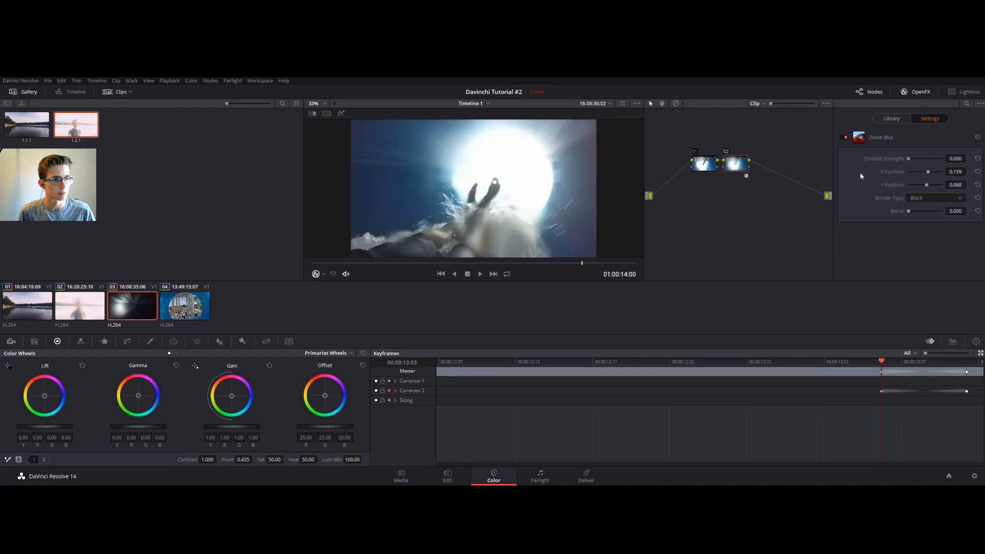
# Play the end of clip 03 into clip 04 to review the zoom blur
pyautogui.moveTo(883, 361); pyautogui.dragTo(813, 361)
pyautogui.click(480, 274)
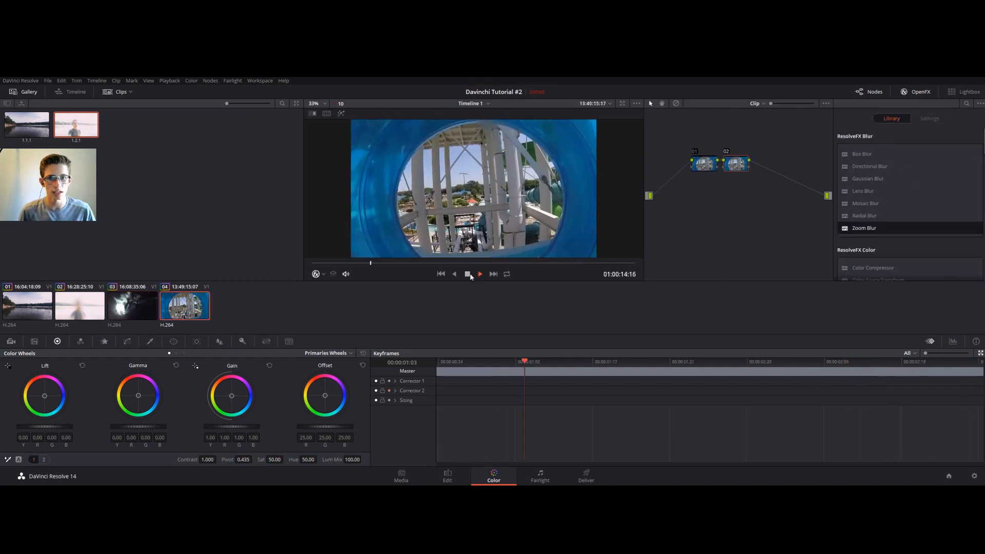
pyautogui.click(123, 312)
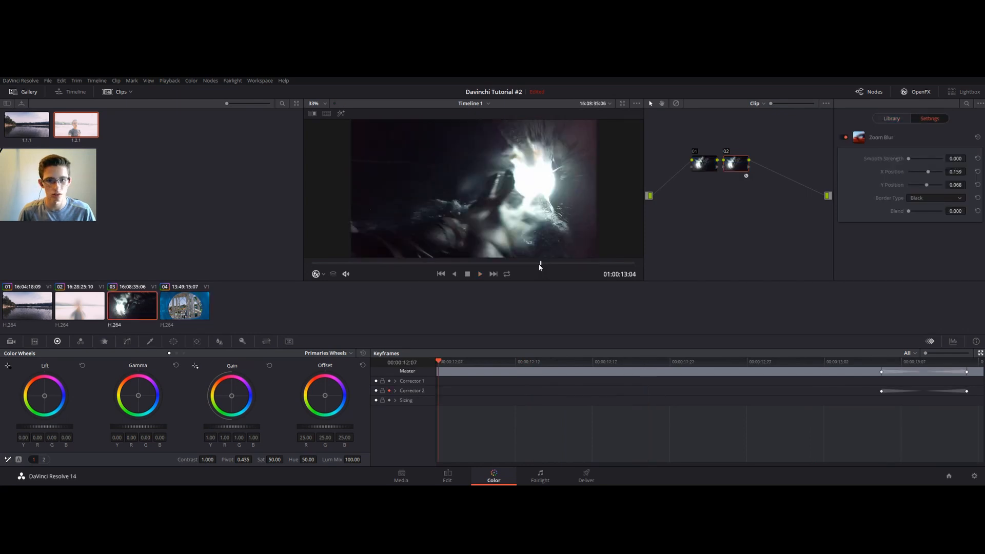
pyautogui.click(479, 274)
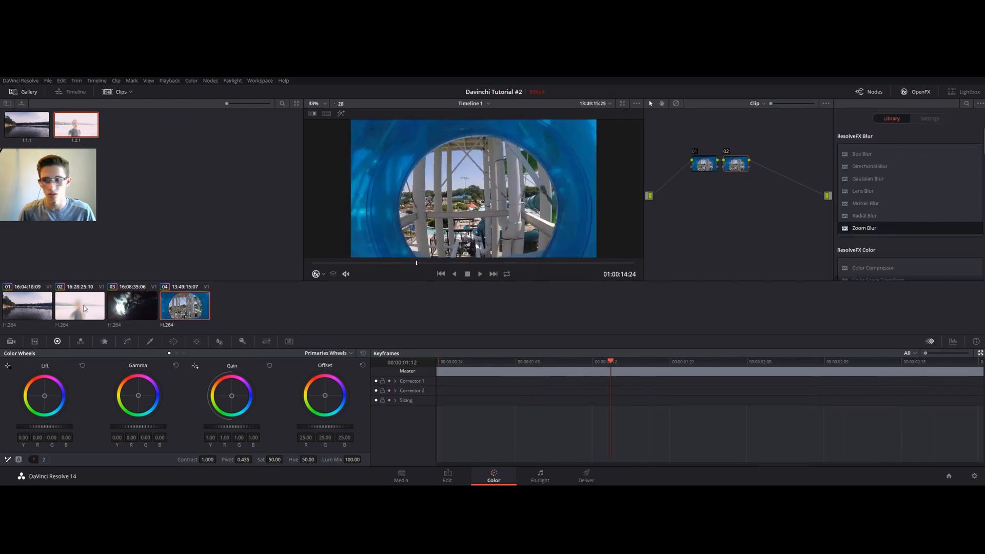
# Shift clip 03's zero-strength keyframe earlier, play back the transition, and shift the keyframe slightly earlier again to lengthen the blur
pyautogui.click(130, 307)
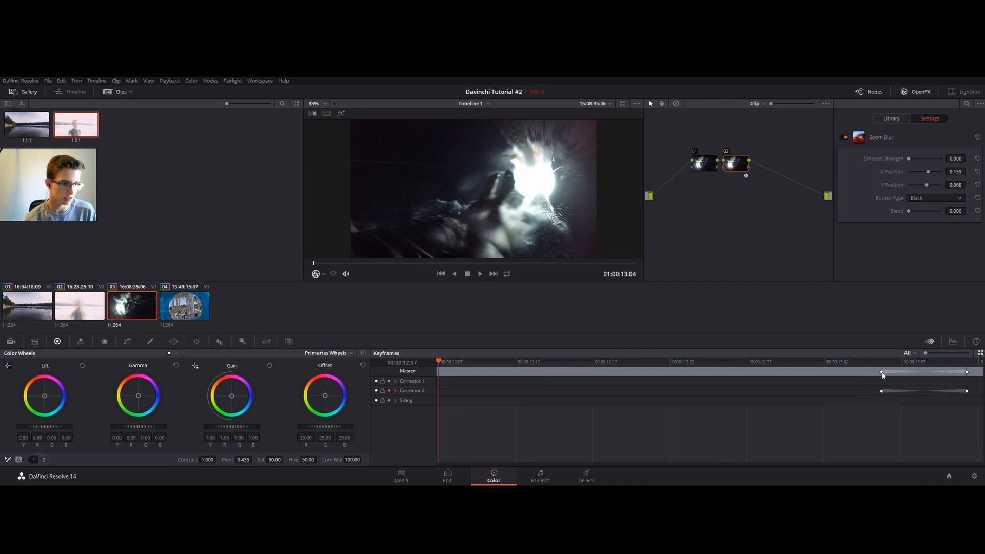
pyautogui.moveTo(883, 375); pyautogui.dragTo(796, 372)
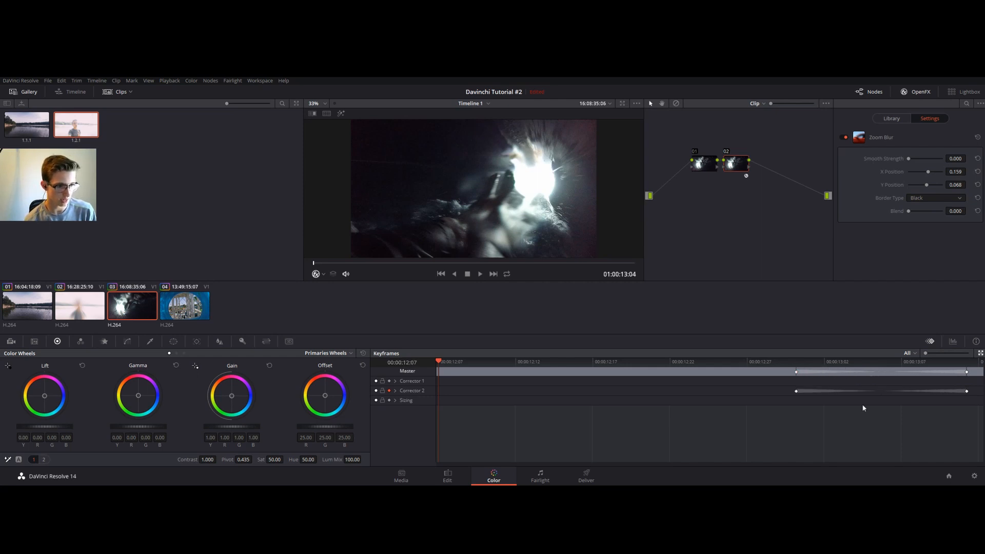
pyautogui.click(480, 275)
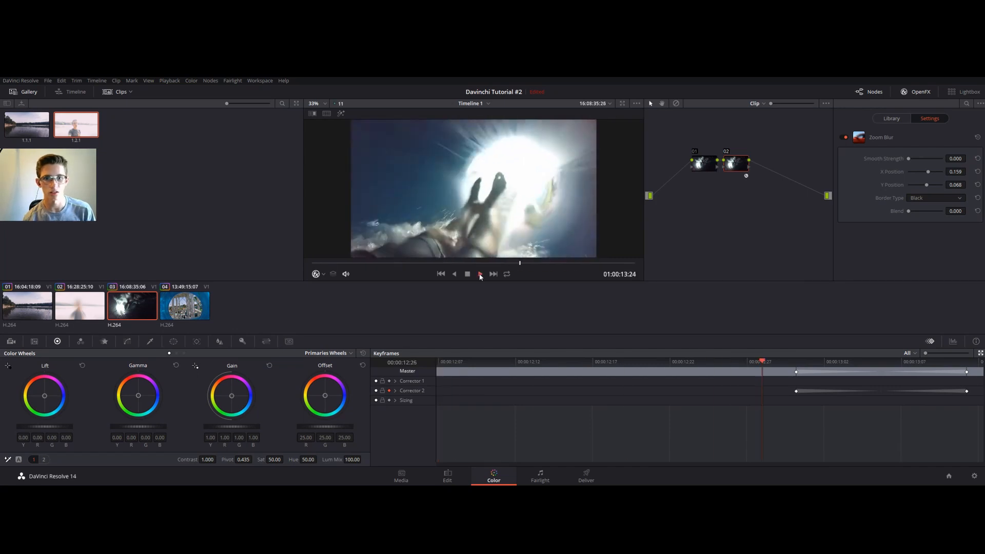
pyautogui.click(468, 274)
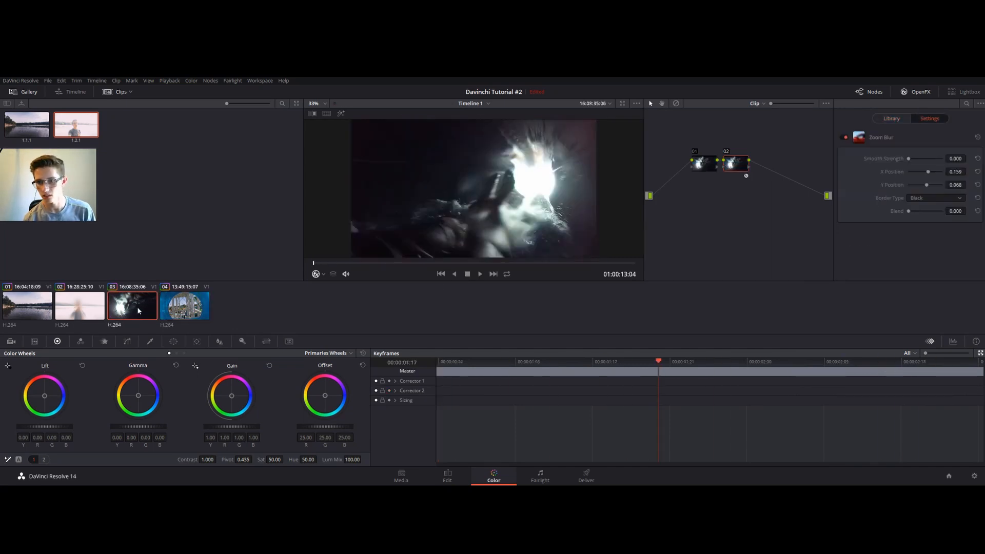
pyautogui.click(797, 391)
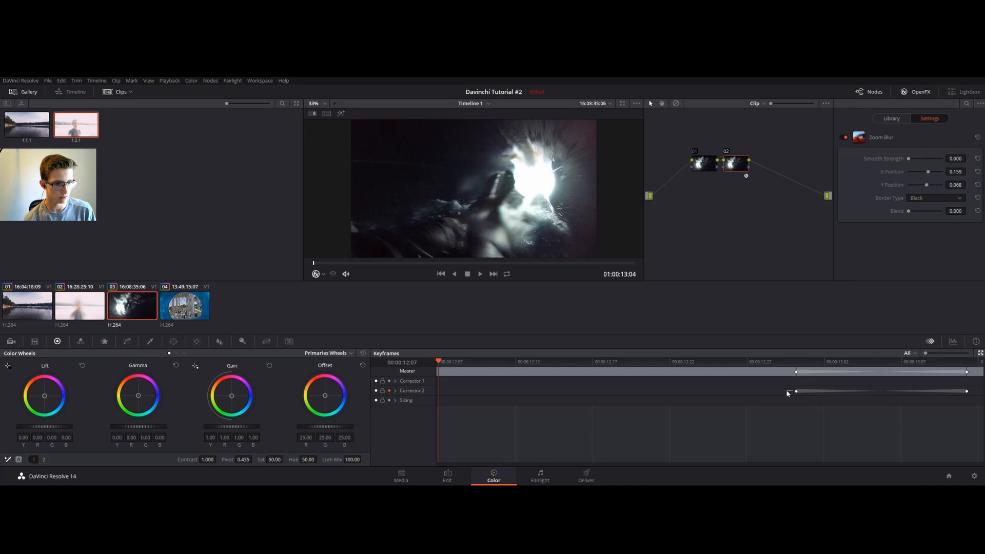
pyautogui.moveTo(779, 393); pyautogui.dragTo(773, 392)
# Keyframe clip 03's Smooth Strength to 0.603, X Position to 0.273 and Y Position to 0.091 at 01:00:13:26, and play the transition
pyautogui.moveTo(816, 363); pyautogui.dragTo(822, 363)
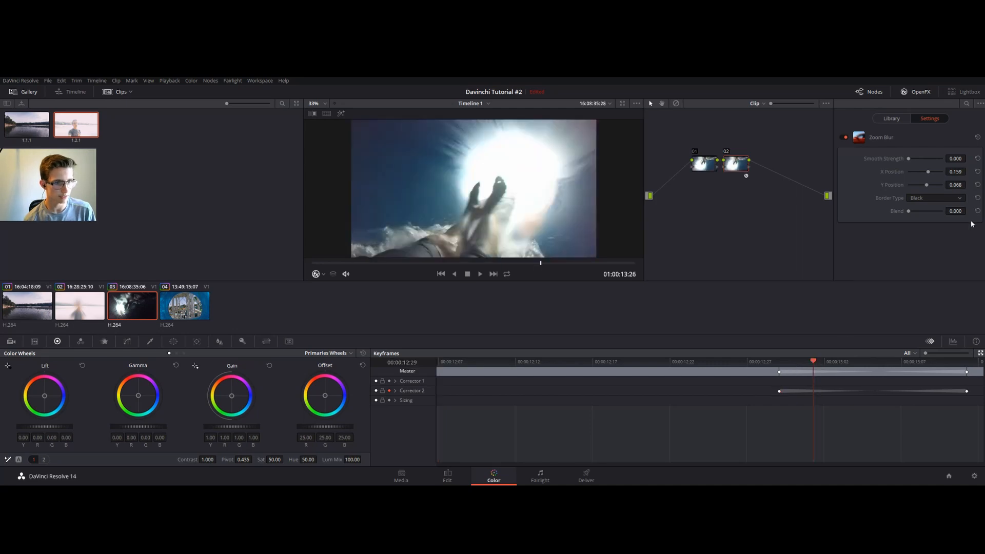
pyautogui.moveTo(928, 173)
pyautogui.mouseDown()
pyautogui.moveTo(919, 157)
pyautogui.moveTo(930, 159)
pyautogui.moveTo(931, 174)
pyautogui.mouseUp()
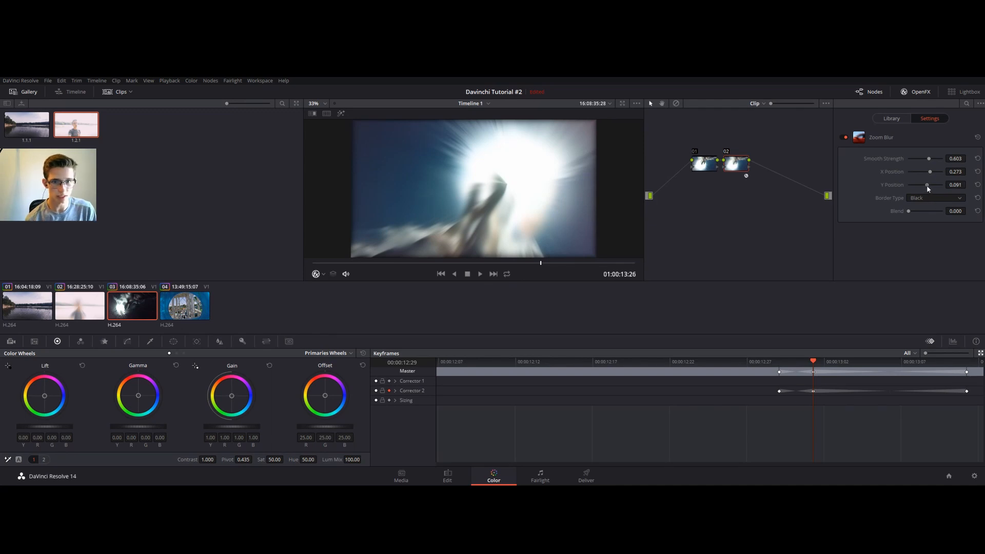
pyautogui.click(744, 361)
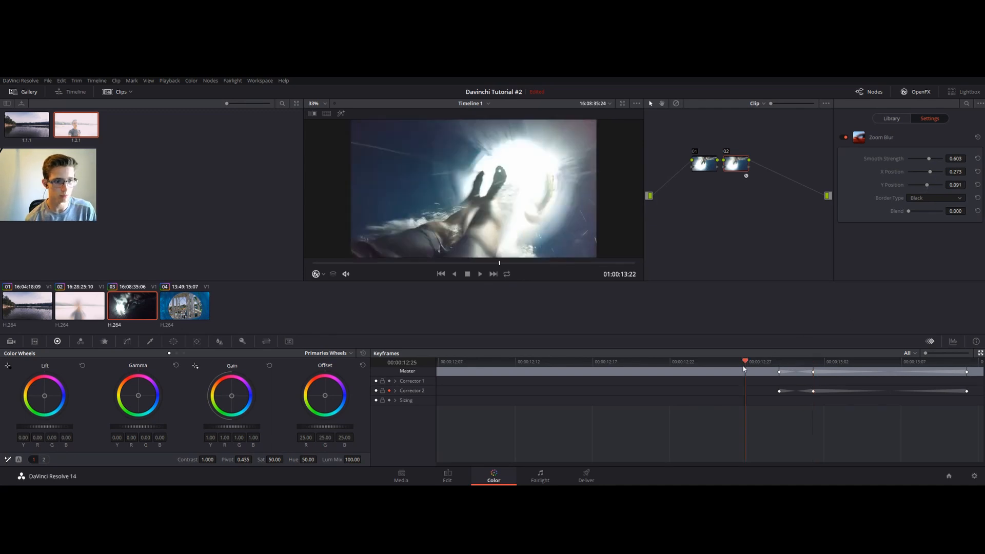
pyautogui.click(475, 275)
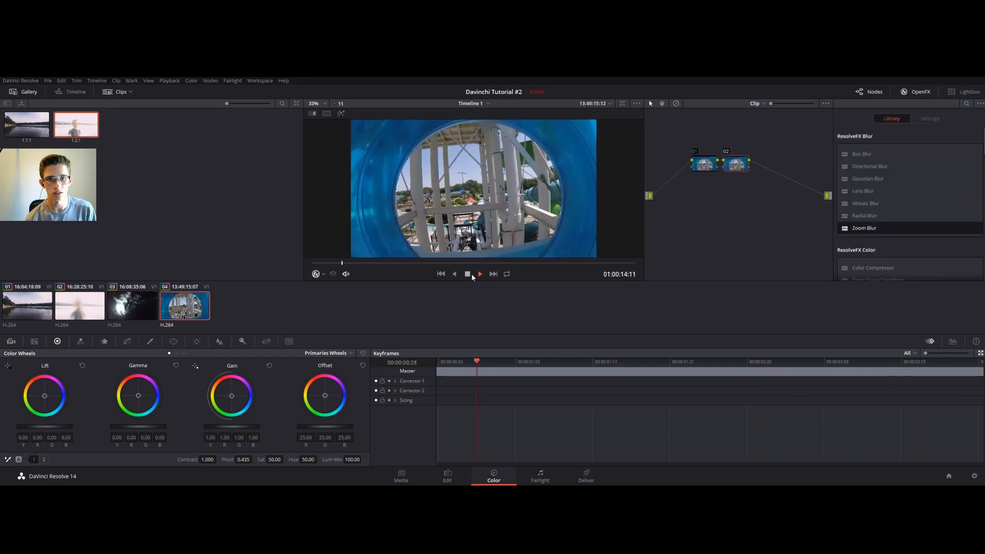
pyautogui.click(466, 274)
# Apply an auto-keyframed Zoom Blur to clip 04's second node at its first frame, with Smooth Strength 1.000 and Y Position -0.114
pyautogui.moveTo(462, 263); pyautogui.dragTo(314, 264)
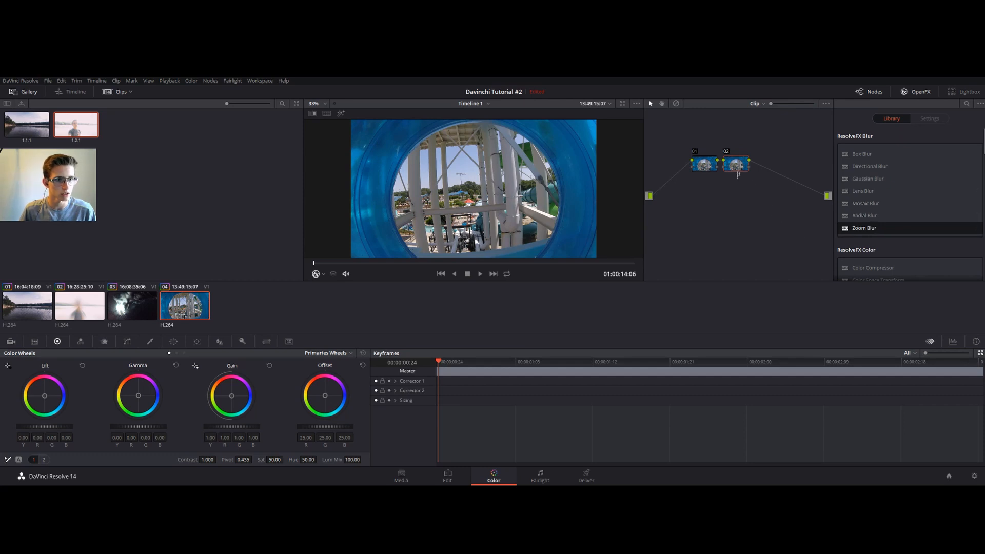
pyautogui.moveTo(743, 177); pyautogui.dragTo(742, 172)
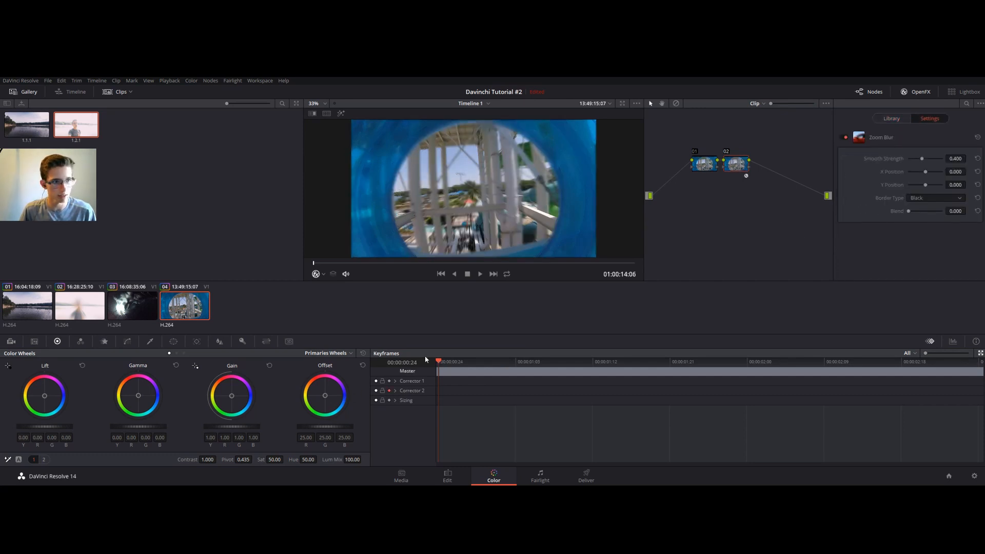
pyautogui.moveTo(922, 159)
pyautogui.mouseDown()
pyautogui.moveTo(942, 159)
pyautogui.moveTo(930, 159)
pyautogui.moveTo(927, 175)
pyautogui.mouseUp()
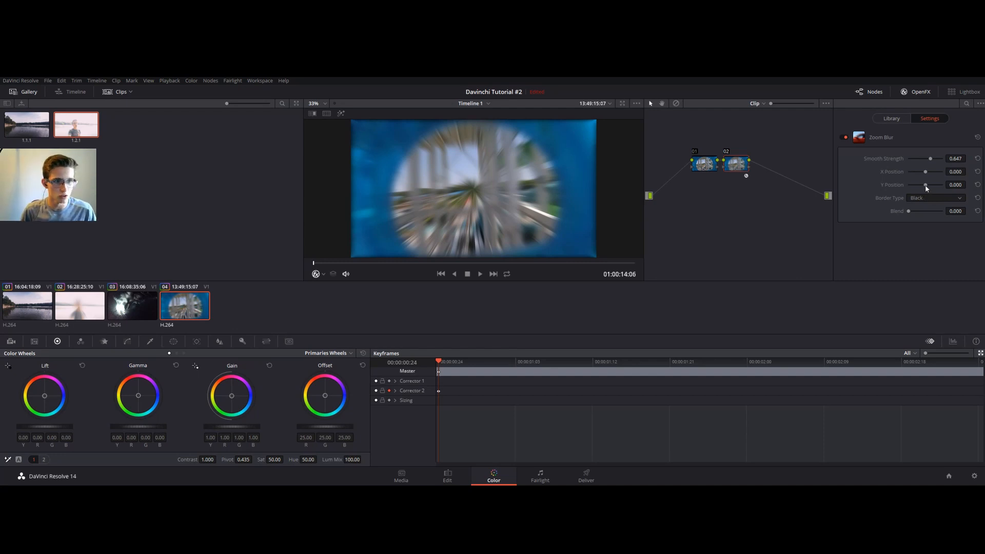
pyautogui.moveTo(927, 189); pyautogui.dragTo(925, 189)
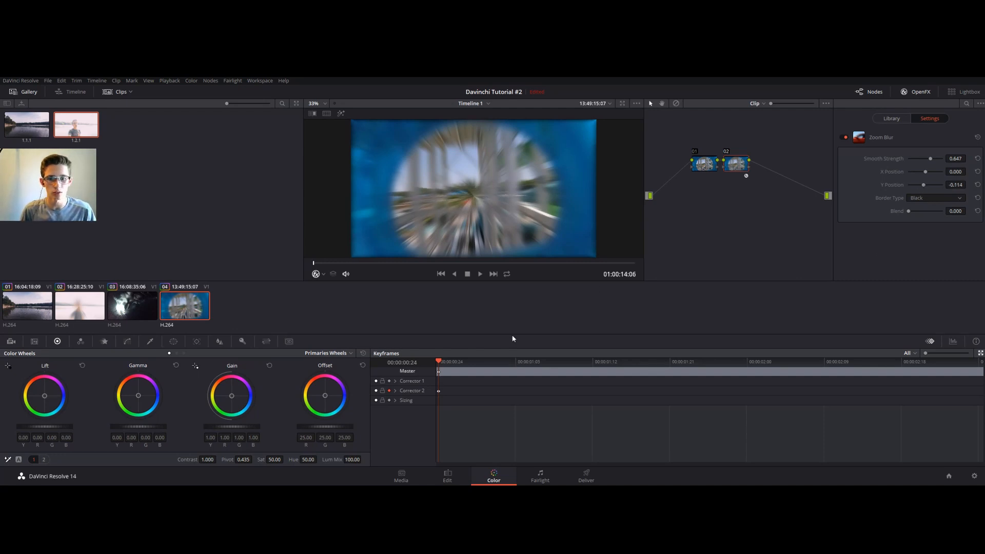
pyautogui.moveTo(931, 160); pyautogui.dragTo(944, 160)
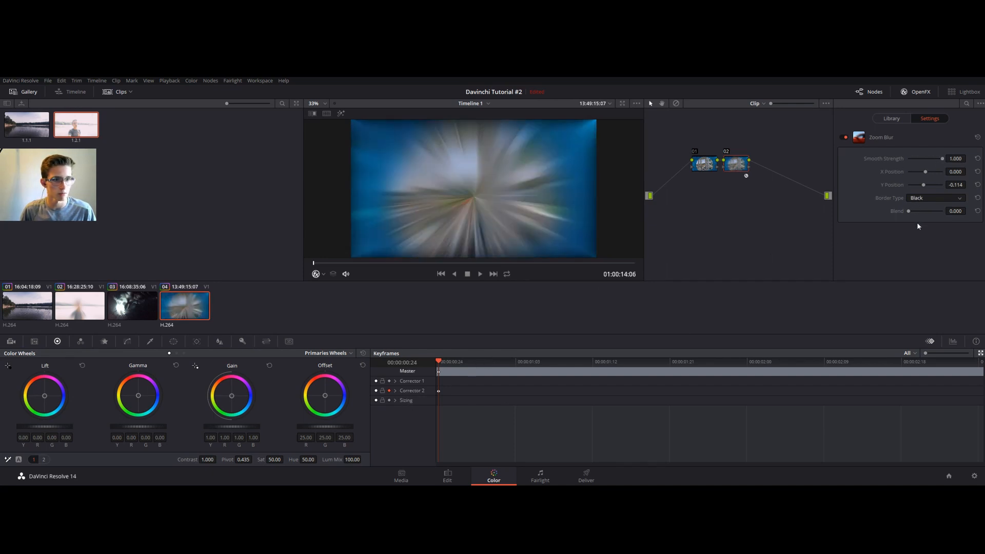
# Set the Zoom Blur Border Type to Reflect on clip 04 and at clip 03's keyframes at 01:00:14:05 and 01:00:13:26
pyautogui.click(146, 312)
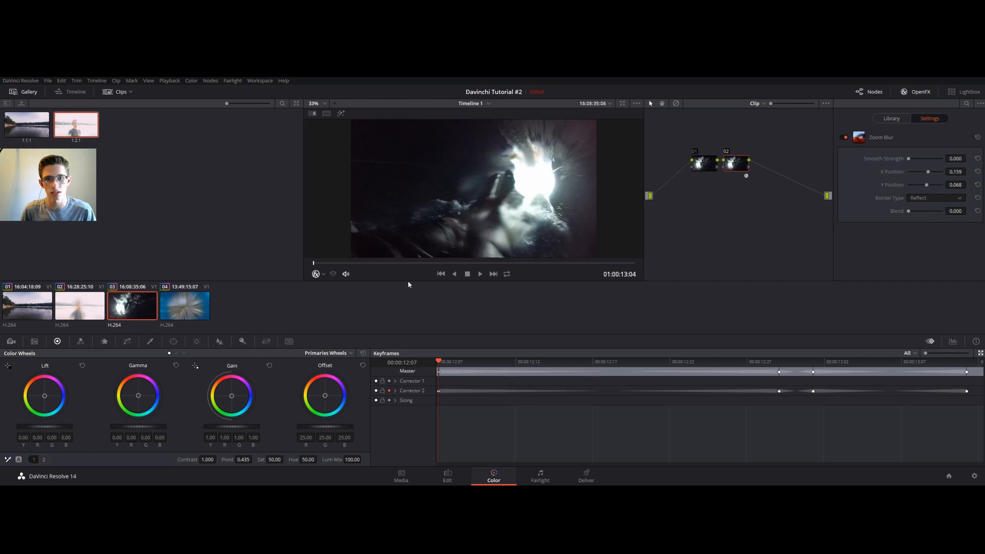
pyautogui.click(195, 303)
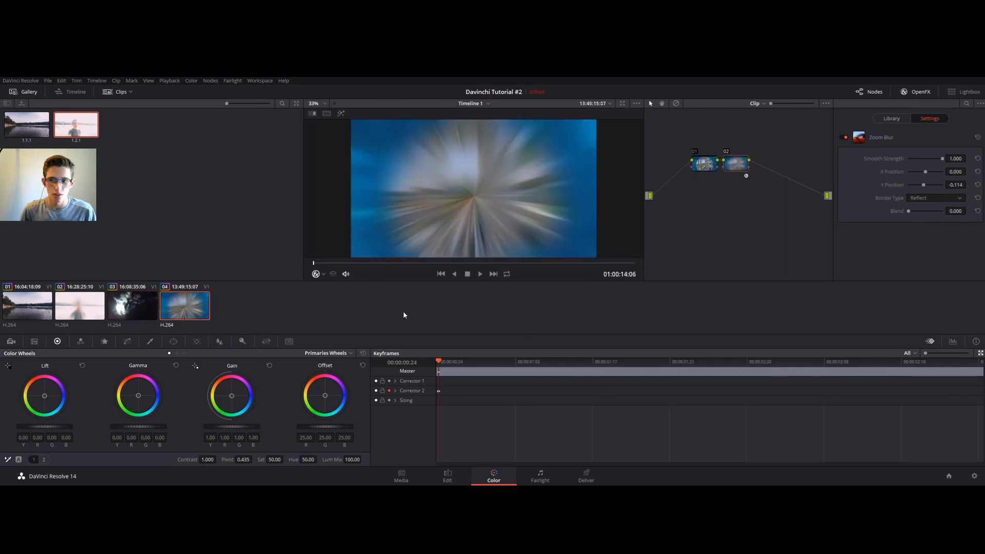
pyautogui.click(148, 310)
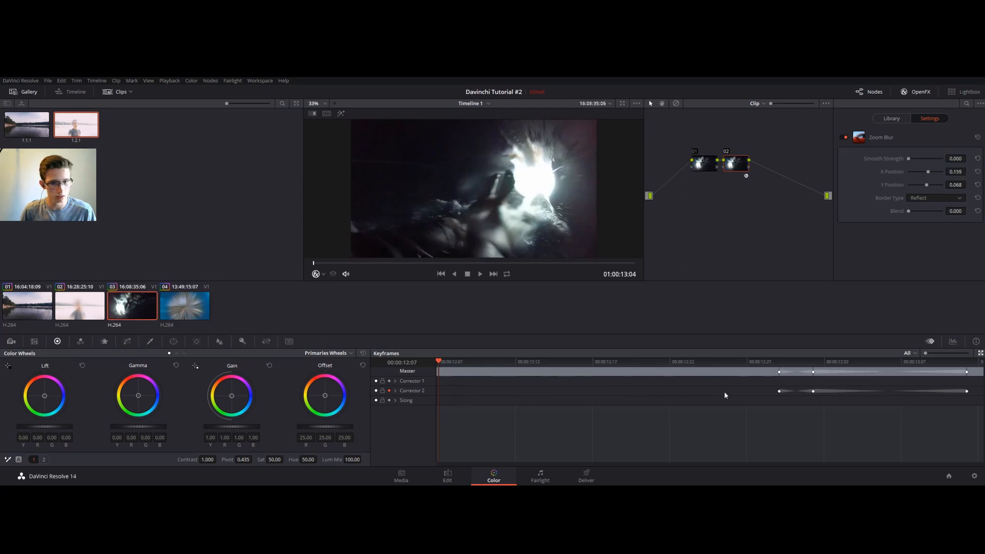
pyautogui.click(968, 363)
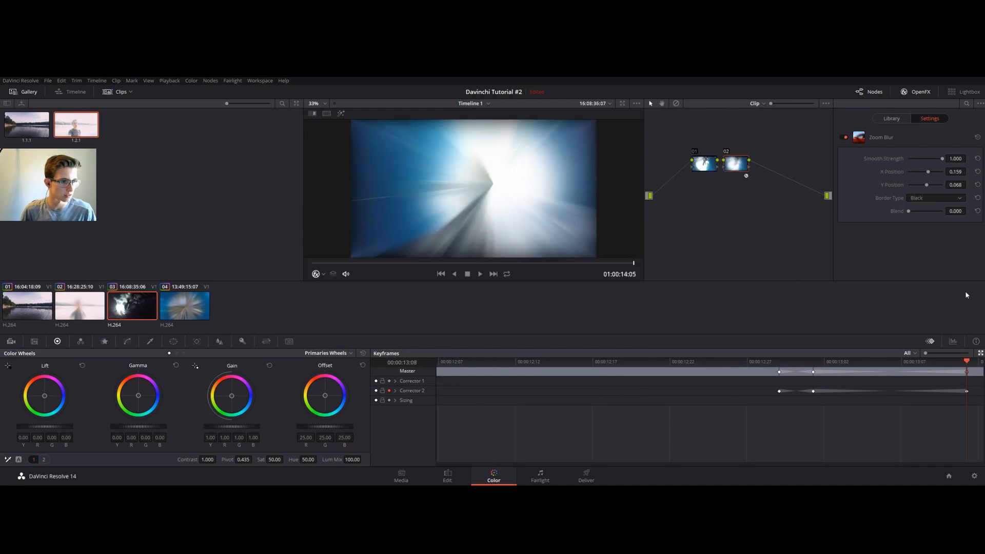
pyautogui.click(934, 227)
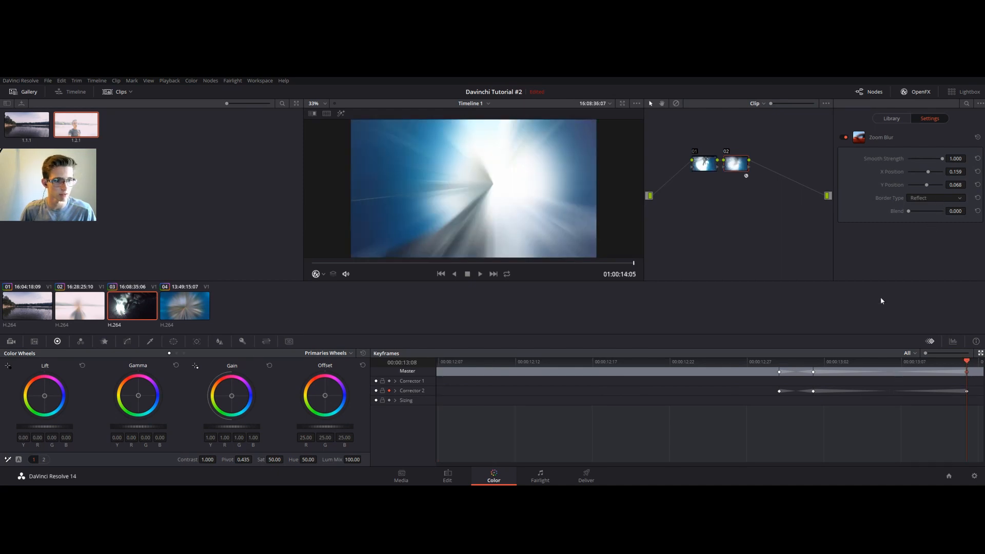
pyautogui.click(813, 373)
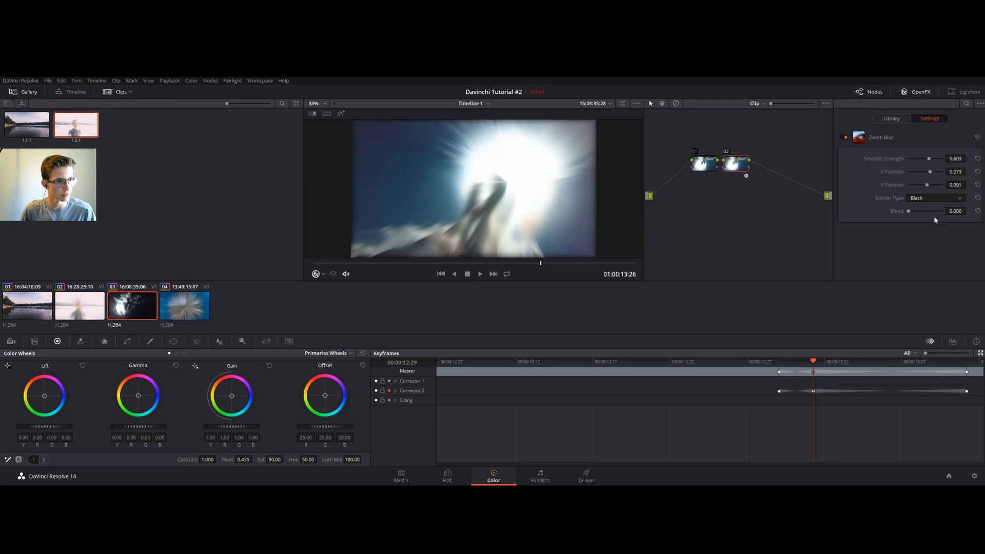
# Keyframe clip 04's Smooth Strength to 0.000 at 01:00:14:17
pyautogui.click(188, 314)
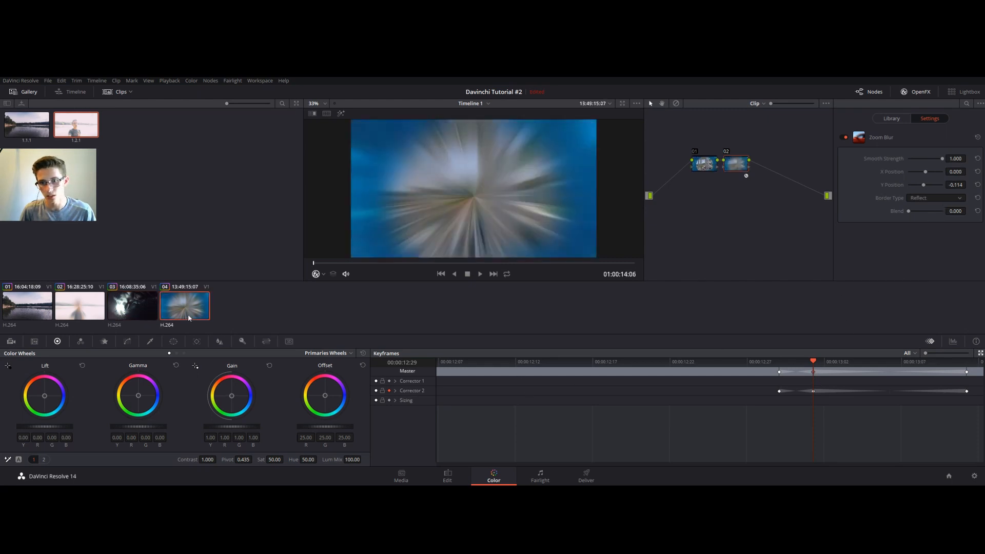
pyautogui.moveTo(439, 363); pyautogui.dragTo(552, 369)
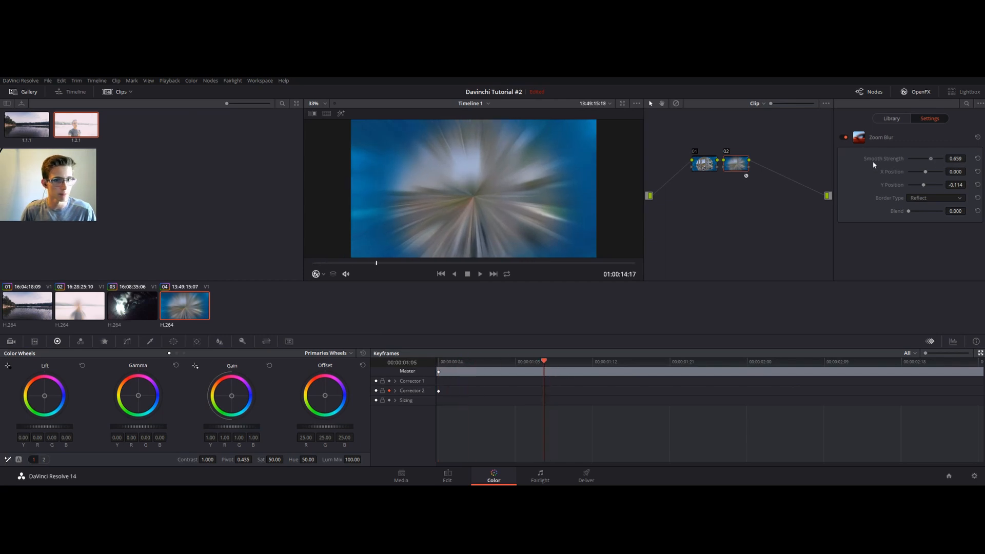
pyautogui.moveTo(937, 160); pyautogui.dragTo(464, 285)
# Step frame by frame from the start of clip 04 to examine how the zoom blur fades out
pyautogui.moveTo(543, 363); pyautogui.dragTo(438, 365)
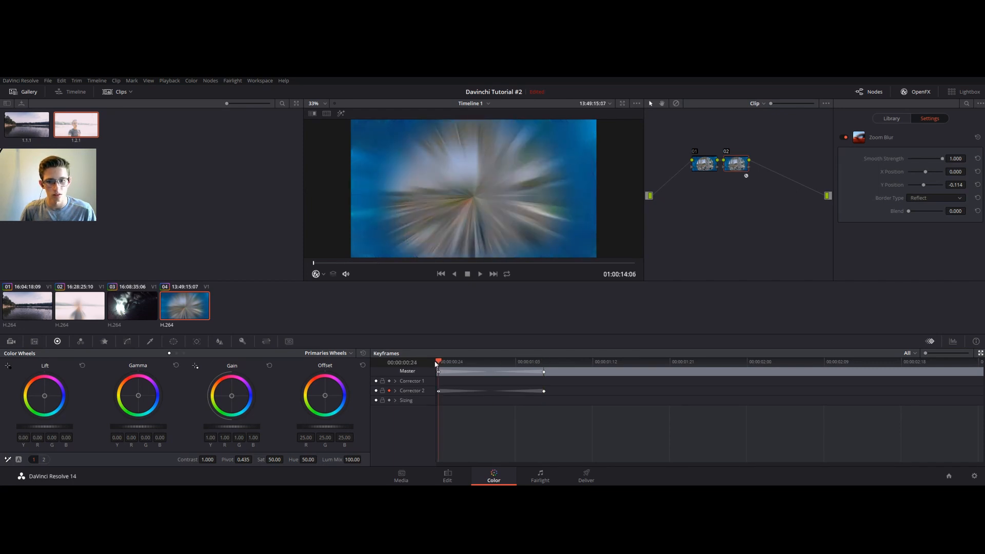
pyautogui.press('Right')
pyautogui.press('Right')
pyautogui.press('Right')
pyautogui.press('Right')
pyautogui.press('Right')
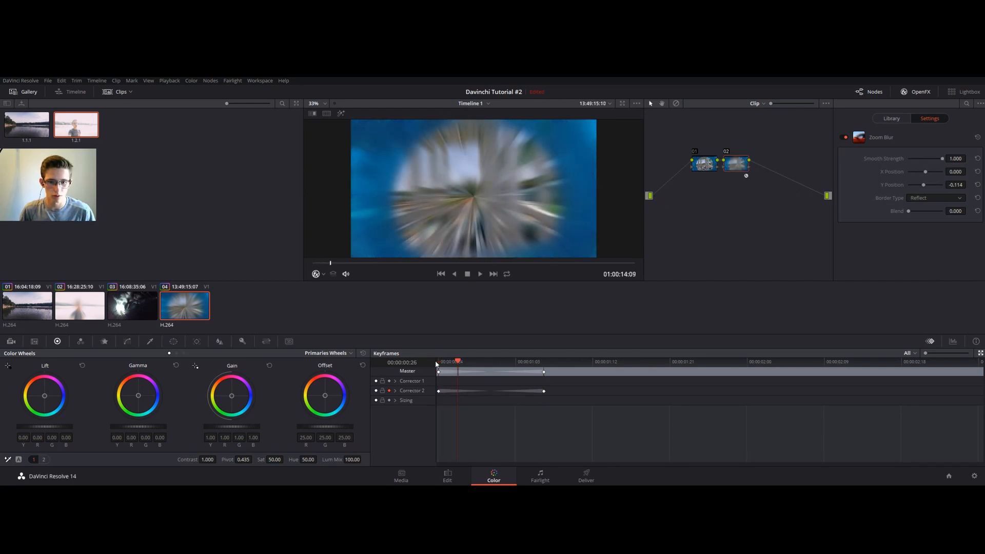
pyautogui.press('Right')
pyautogui.press('Right')
pyautogui.press('Right')
pyautogui.press('Right')
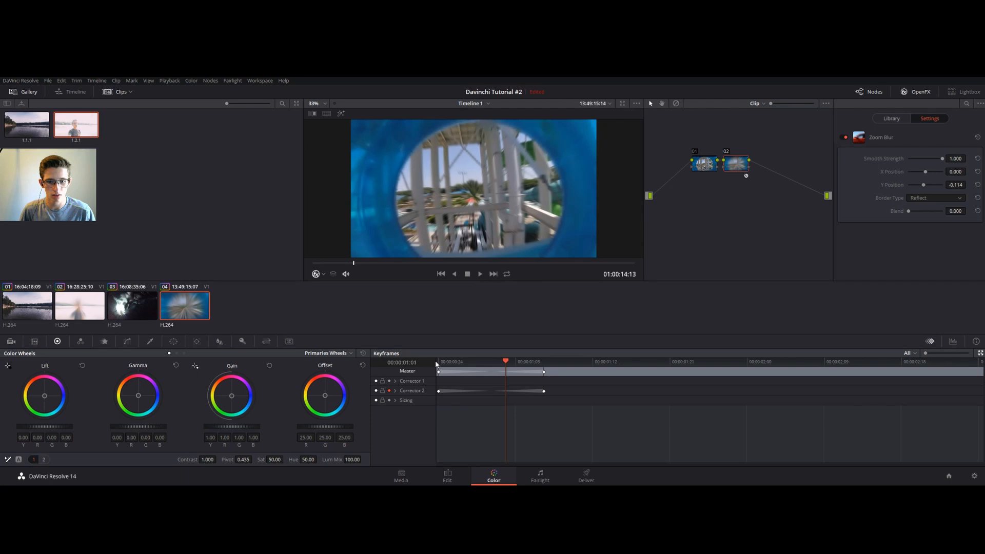
pyautogui.press('Right')
pyautogui.press('Right')
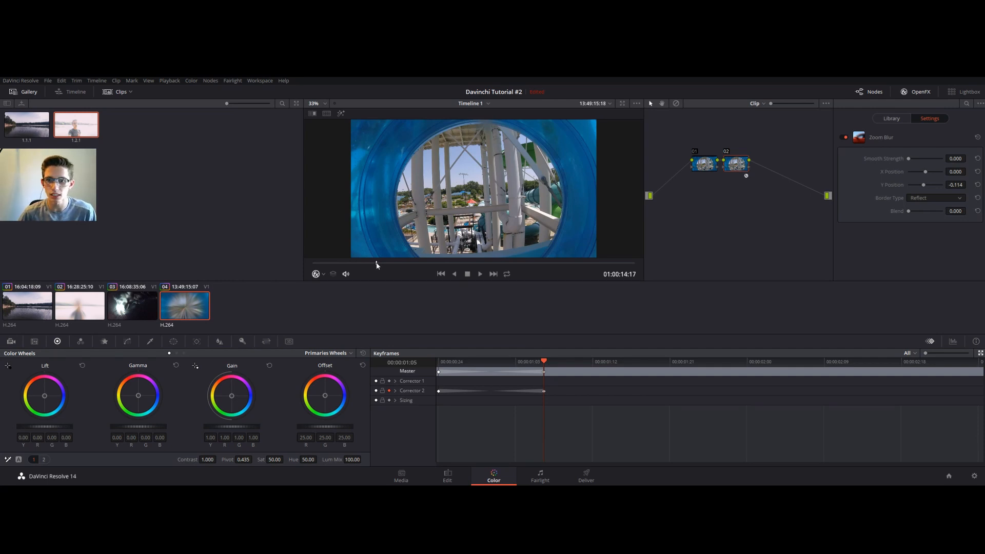
# Play the timeline from the start of clip 03 to review the finished zoom blur transition into clip 04
pyautogui.moveTo(376, 265); pyautogui.dragTo(283, 266)
pyautogui.click(132, 306)
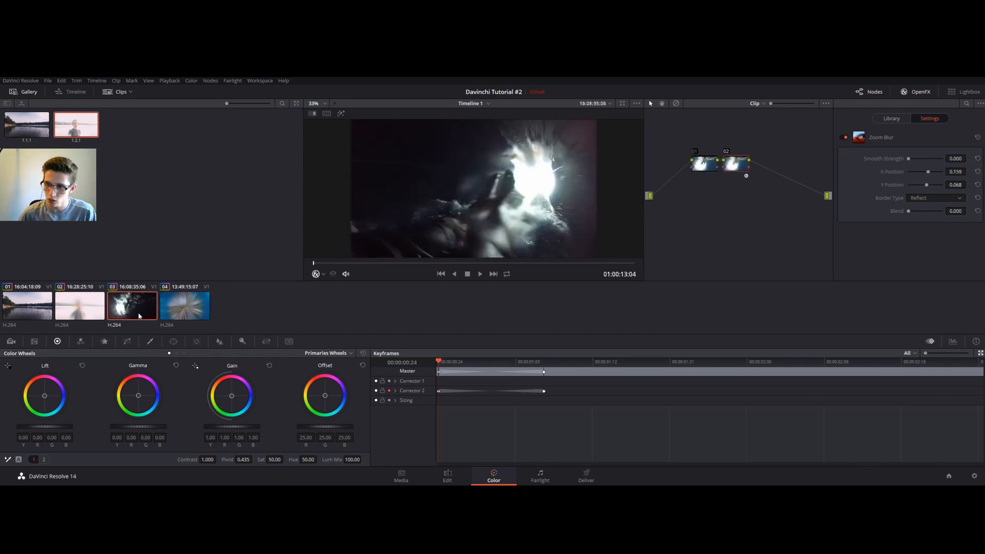
pyautogui.click(479, 274)
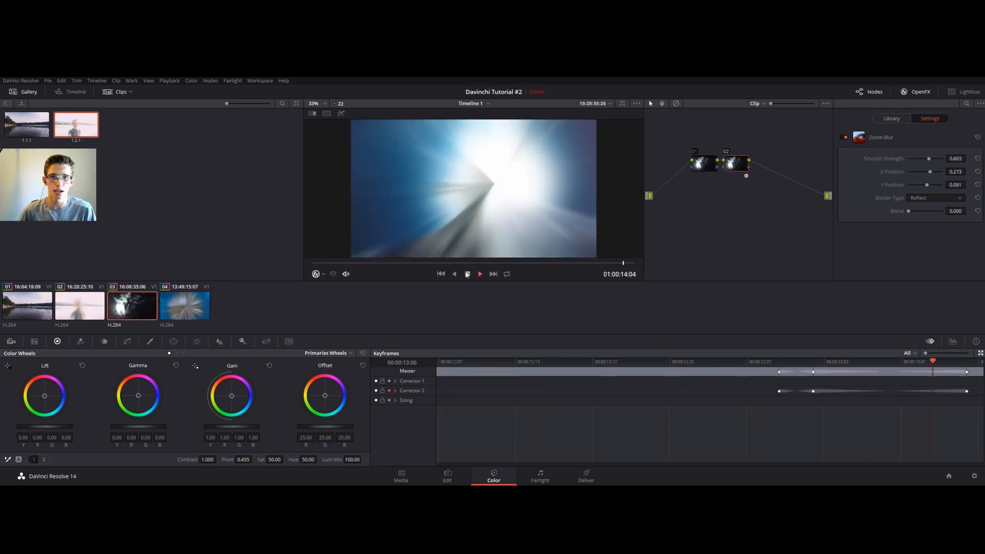
pyautogui.click(467, 275)
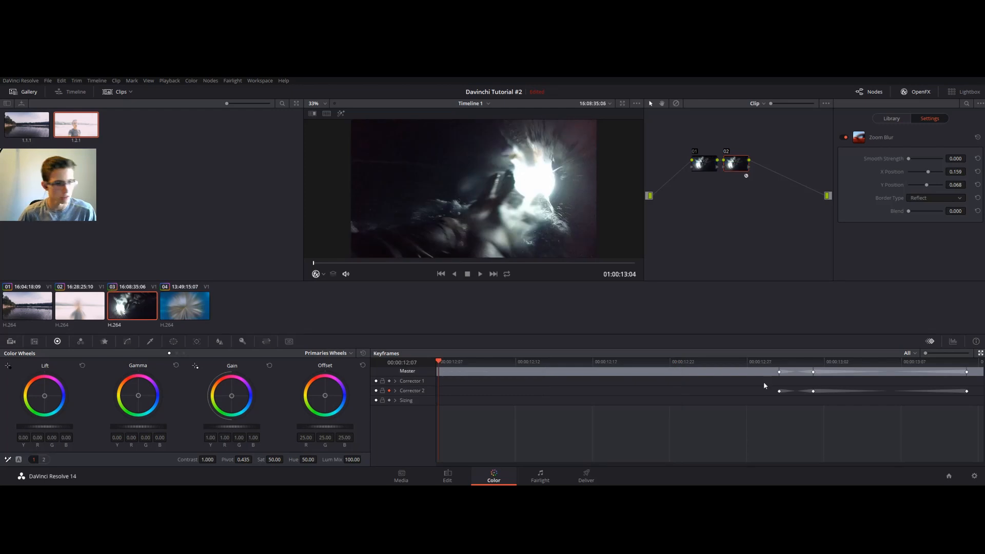
# Move clip 03's first two zoom blur keyframes closer to the clip's end and play the transition into clip 04
pyautogui.moveTo(814, 373); pyautogui.dragTo(849, 374)
pyautogui.moveTo(780, 373); pyautogui.dragTo(796, 373)
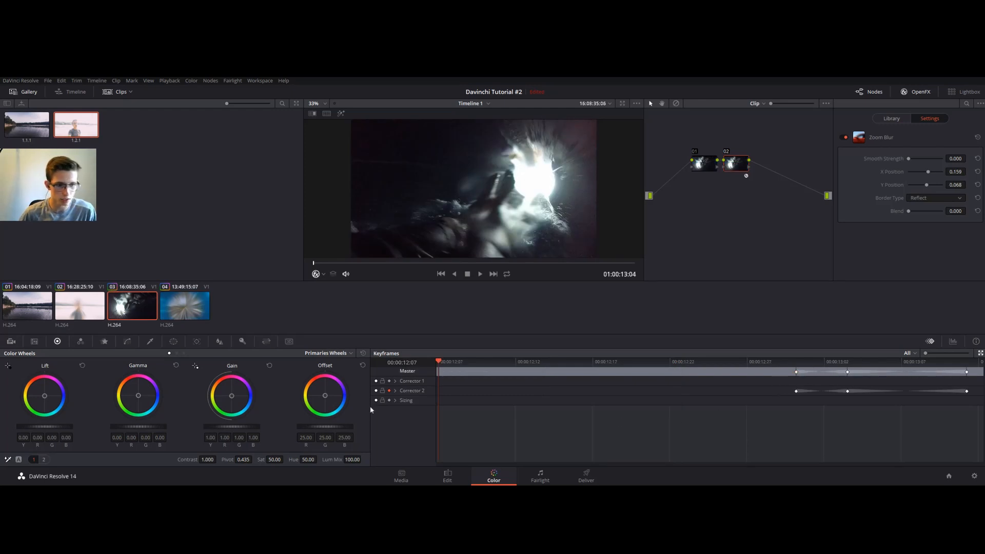
pyautogui.click(480, 274)
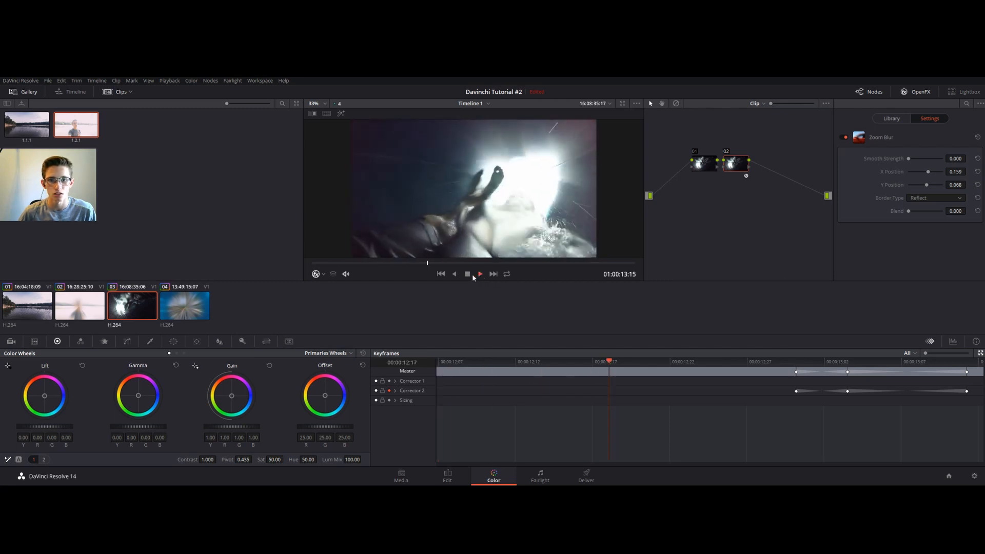
pyautogui.click(467, 274)
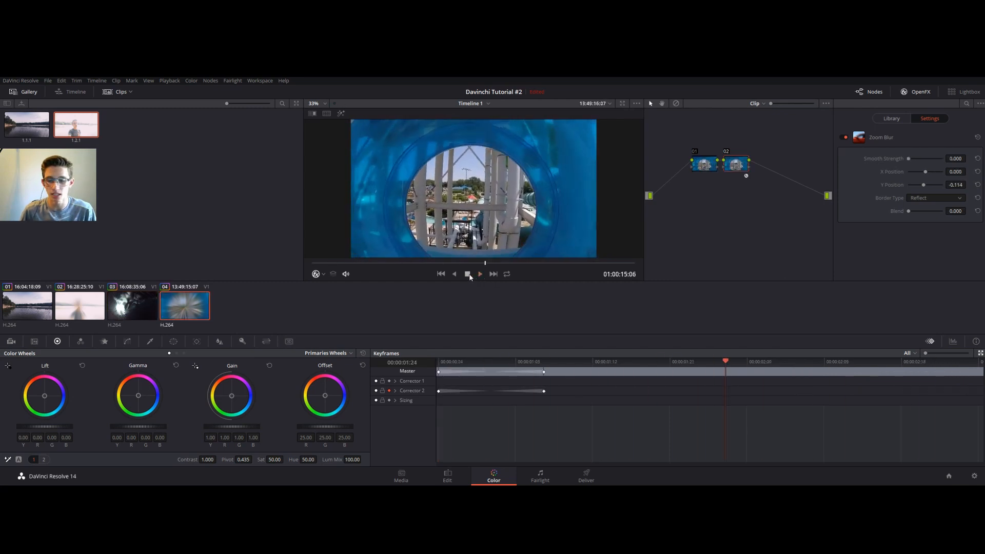
# On the Edit page, play both zoom blur transitions, from the timeline's start and from just before the third clip
pyautogui.click(454, 473)
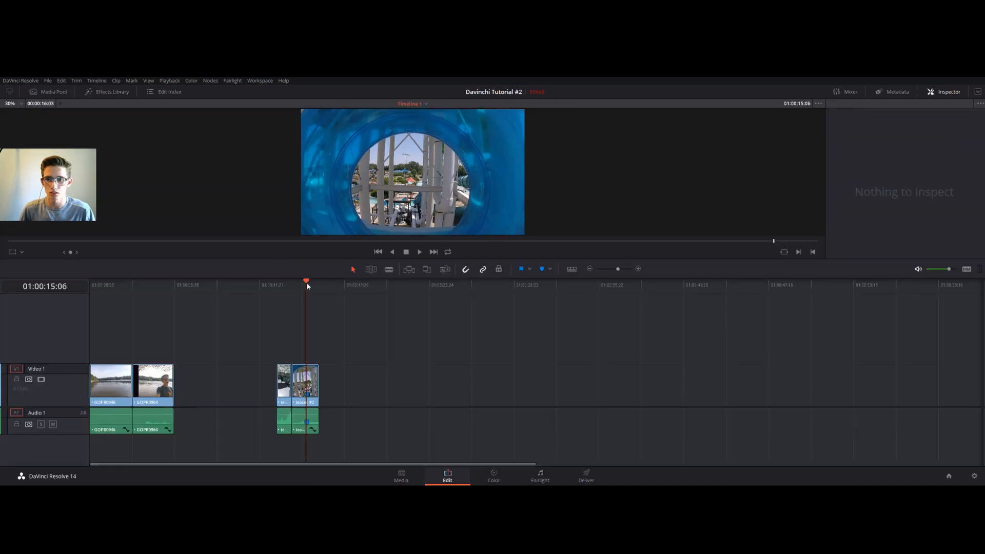
pyautogui.press('Home')
pyautogui.click(420, 252)
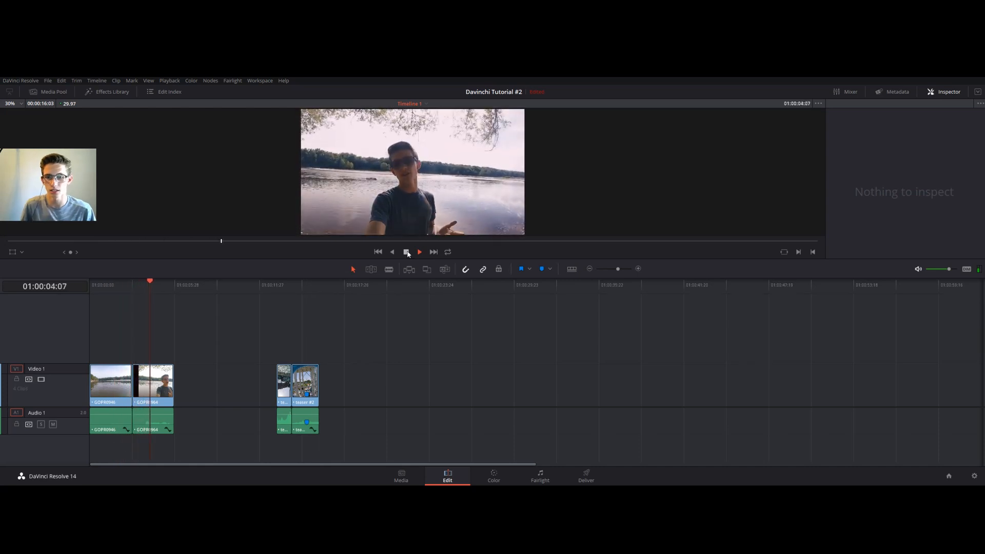
pyautogui.click(407, 252)
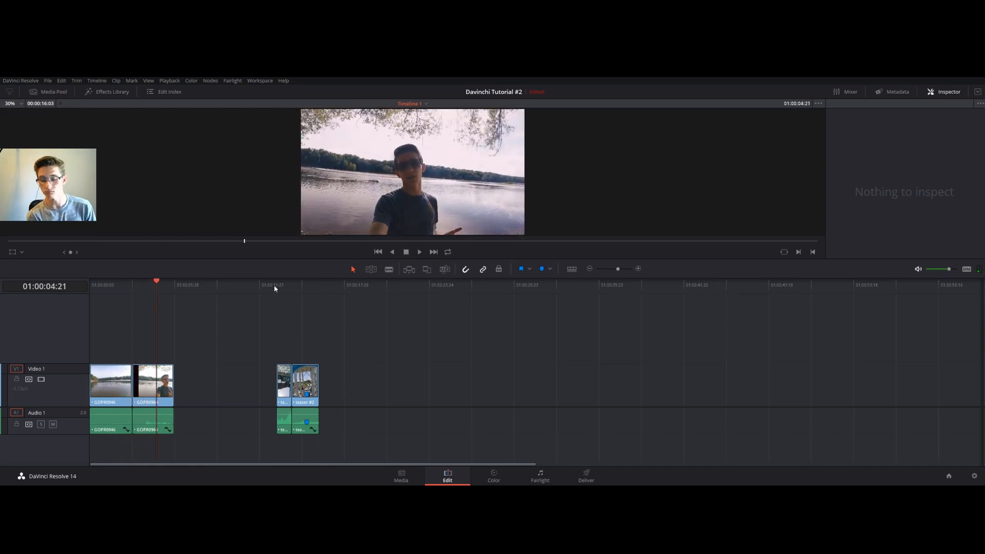
pyautogui.click(275, 286)
pyautogui.click(419, 252)
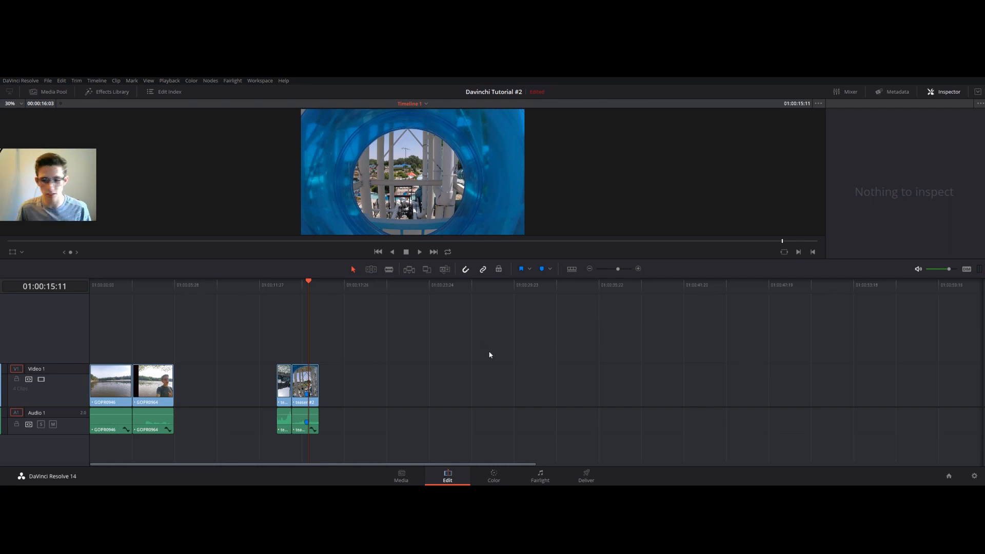
# Return to the Color page and browse the ResolveFX Blur effects in the OpenFX library
pyautogui.click(496, 473)
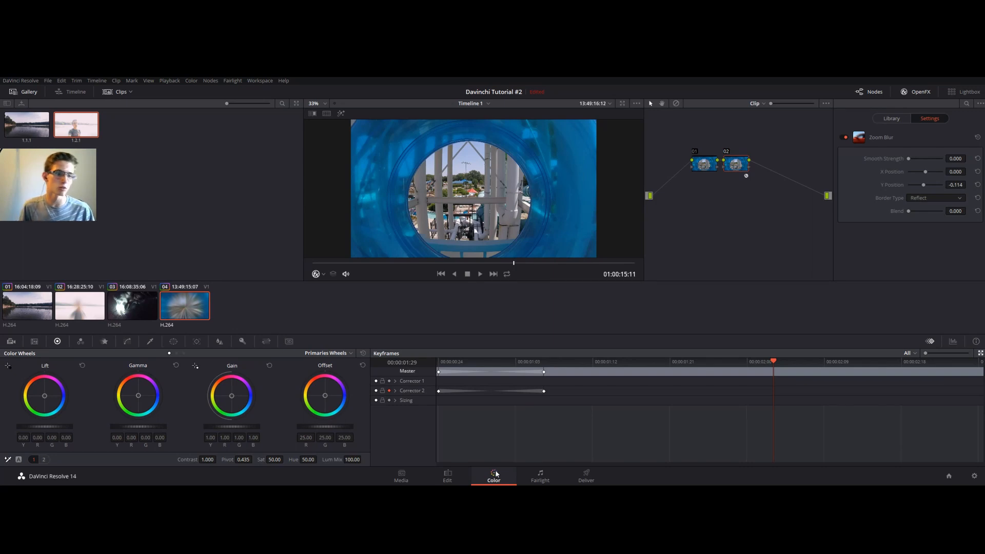
pyautogui.click(893, 120)
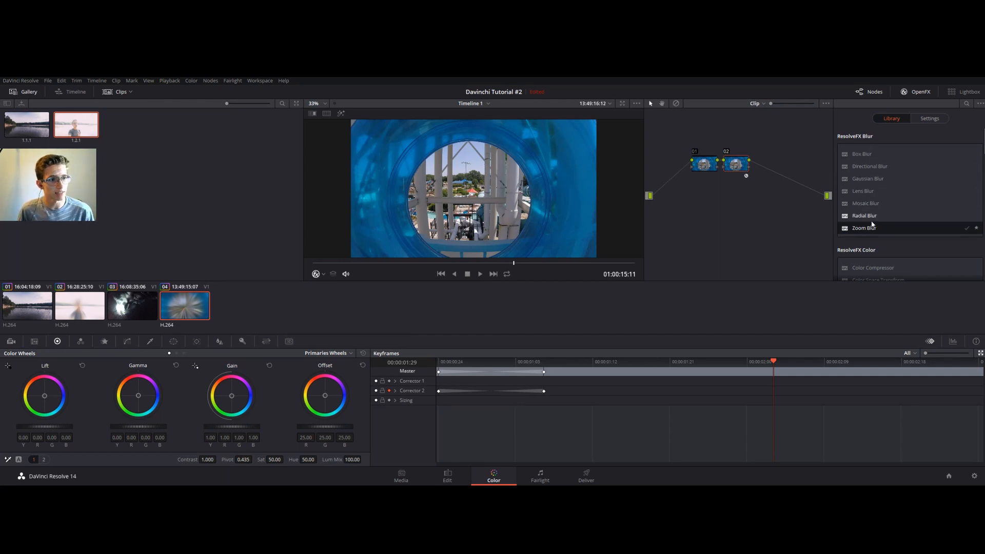
pyautogui.scroll(-5, 884, 218)
pyautogui.scroll(5, 884, 220)
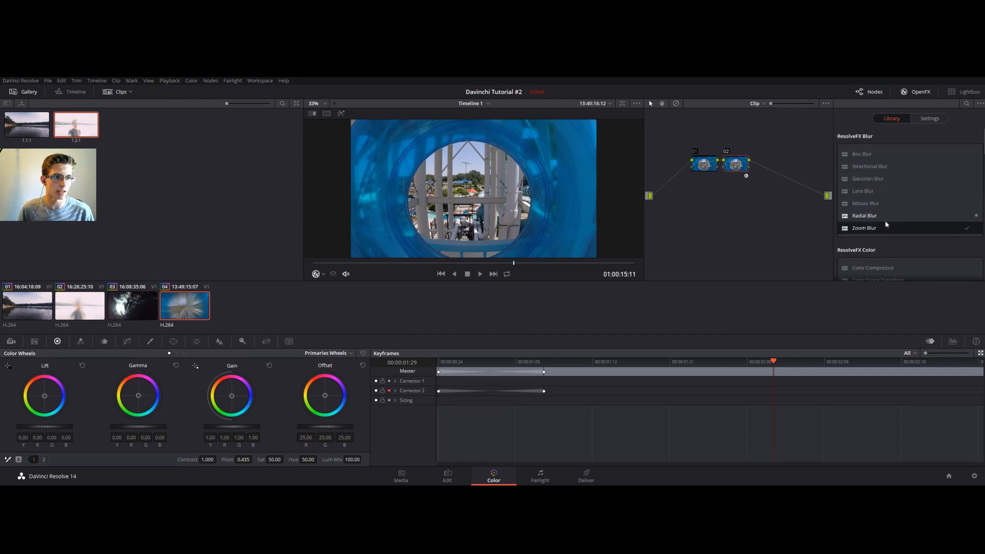